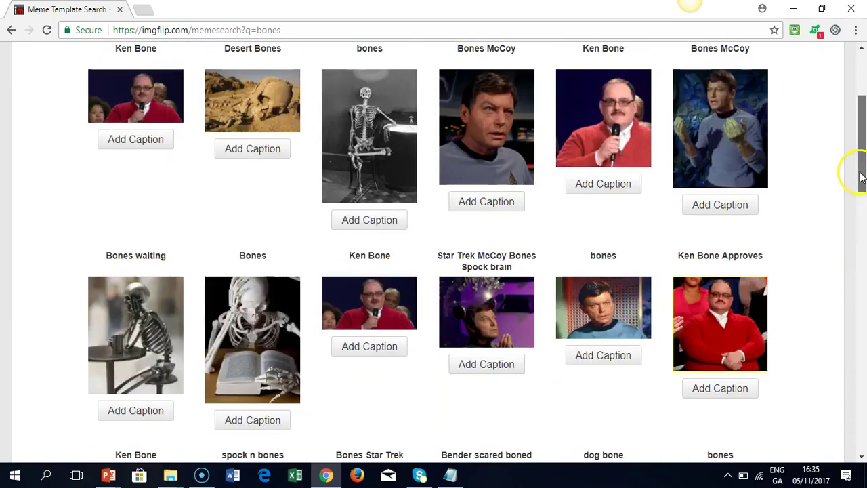
- Search the meme templates for "skeleton" and open the Waiting Skeleton template for captioning
drag(305, 166, 257, 174)
text(ske)
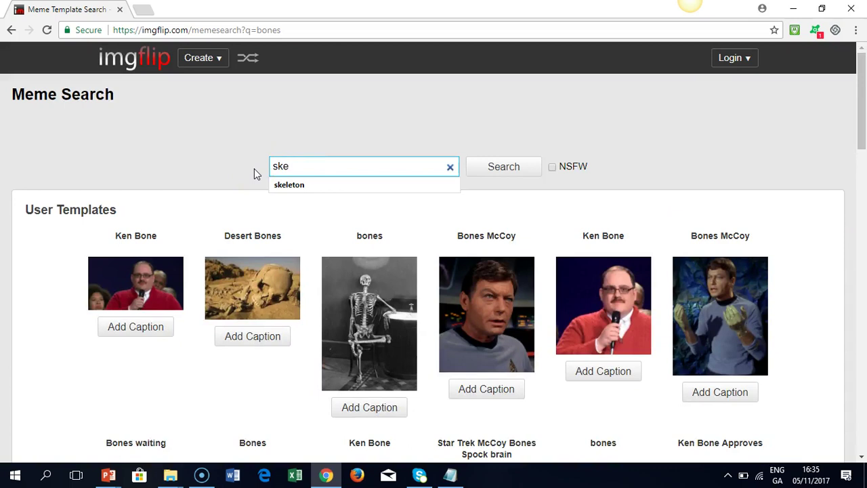
key(Down)
key(Return)
click(508, 179)
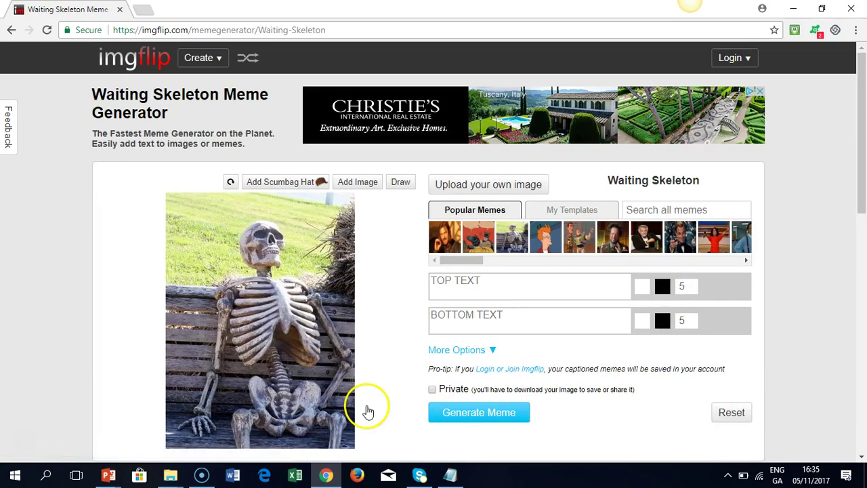
- Enter "Carbon Dating" as the top text of the Waiting Skeleton meme
drag(863, 178, 860, 212)
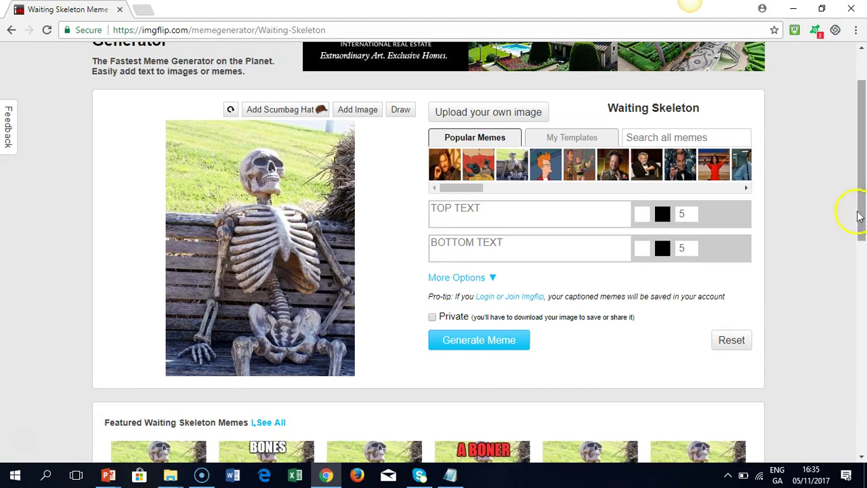
click(478, 216)
click(470, 390)
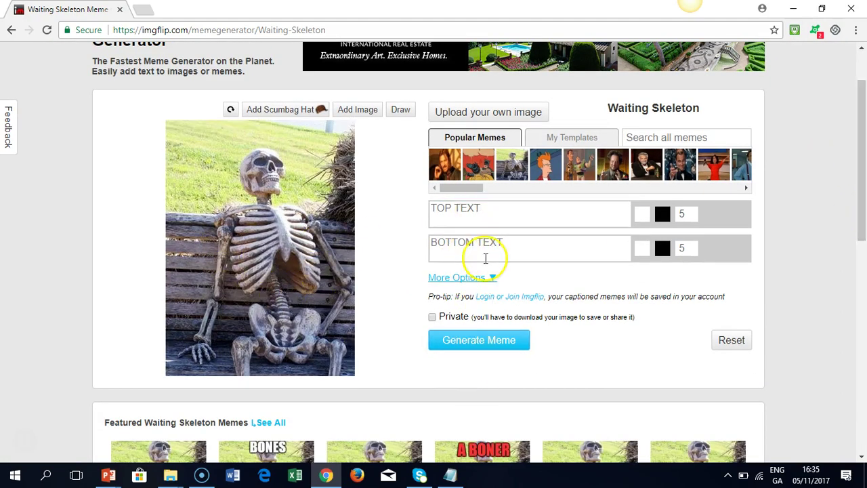
click(484, 216)
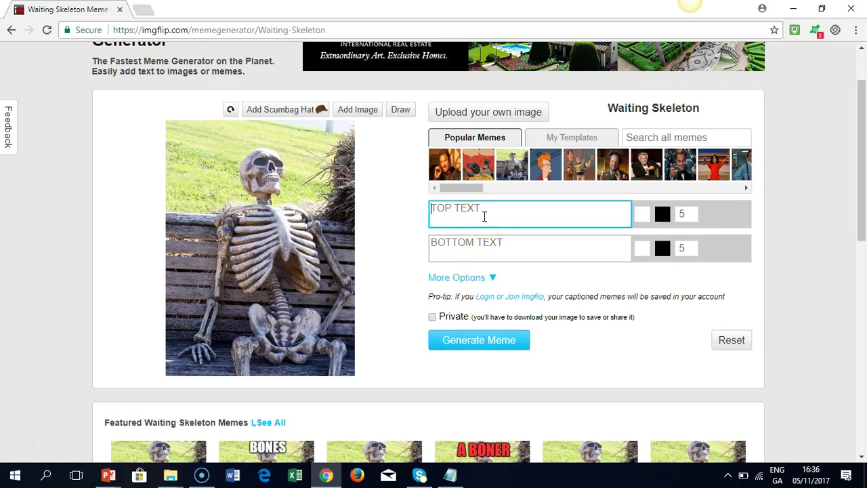
text(Carb)
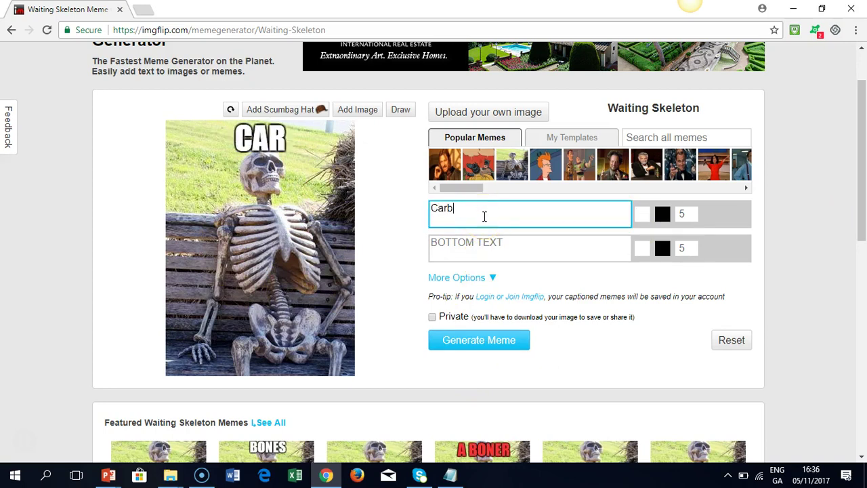
text(on )
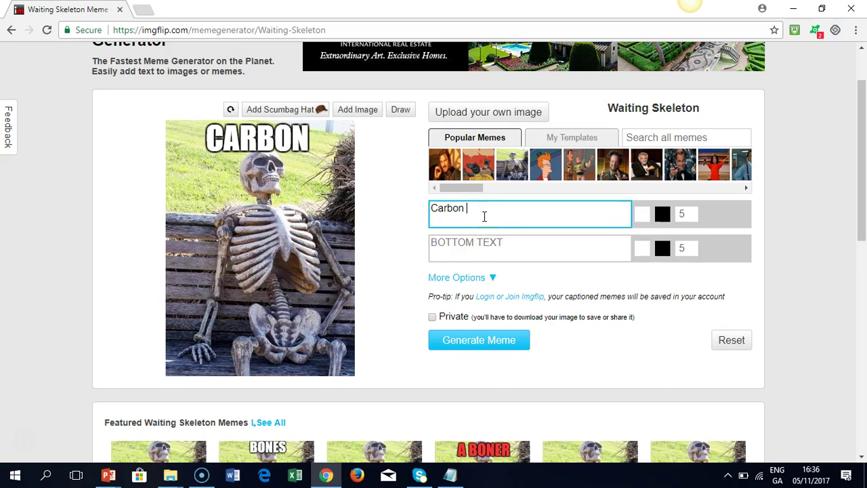
text(Da)
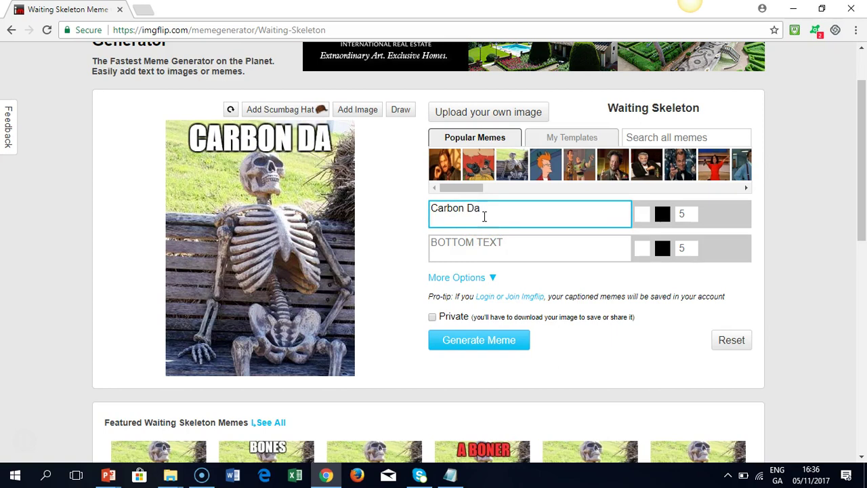
text(ting)
- Enter "Losing Carbon 13 one day at a time" as the meme's bottom text
click(478, 249)
text(Losinf)
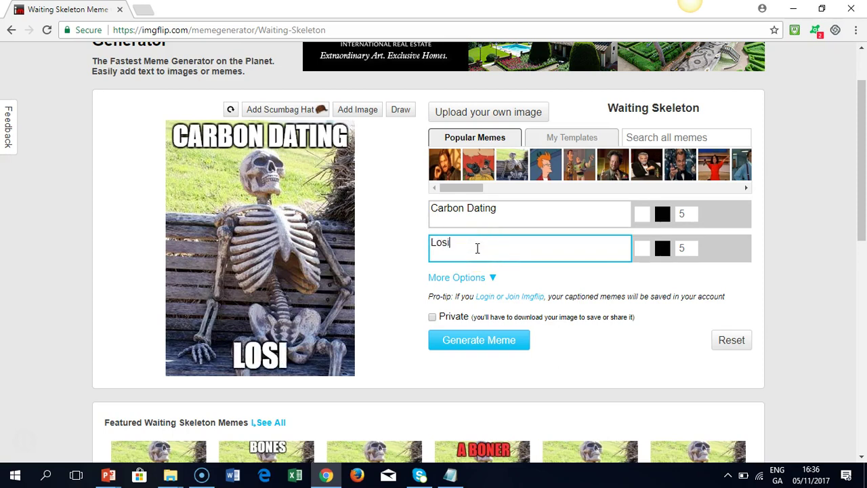
key(BackSpace)
key(BackSpace)
key(BackSpace)
key(BackSpace)
key(BackSpace)
key(BackSpace)
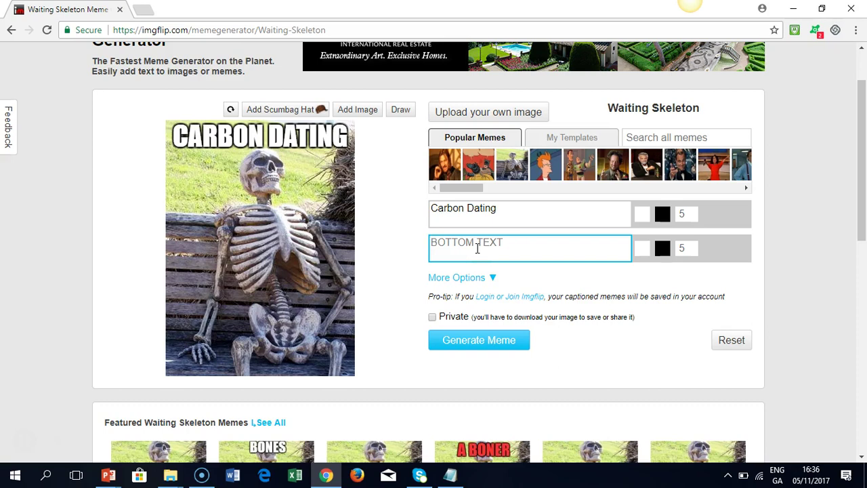
text(soig)
key(BackSpace)
key(BackSpace)
key(BackSpace)
key(BackSpace)
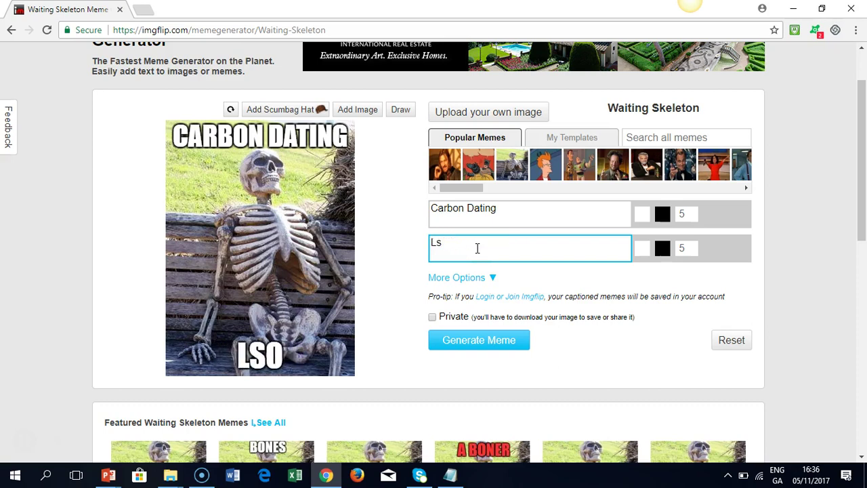
text(oisi)
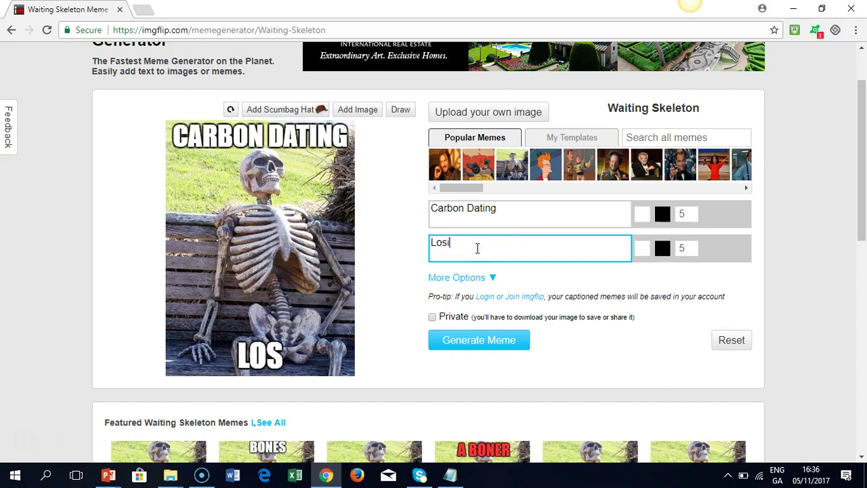
text(ng Carbin)
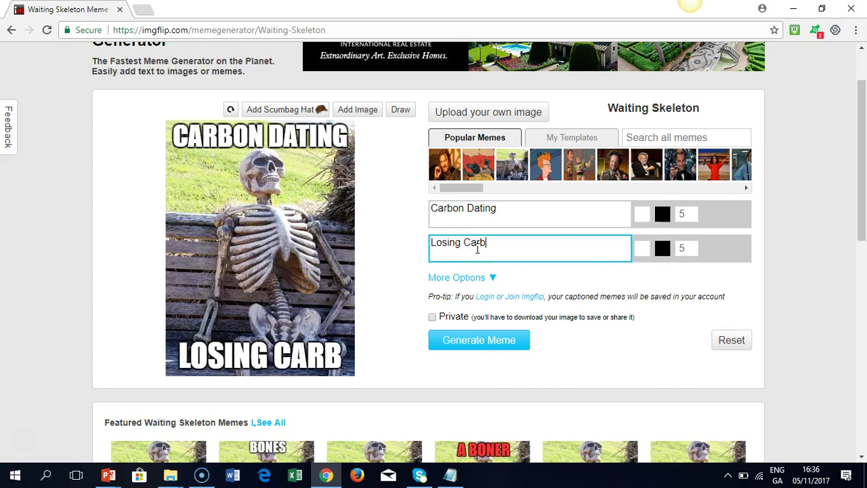
key(BackSpace)
key(BackSpace)
text(on )
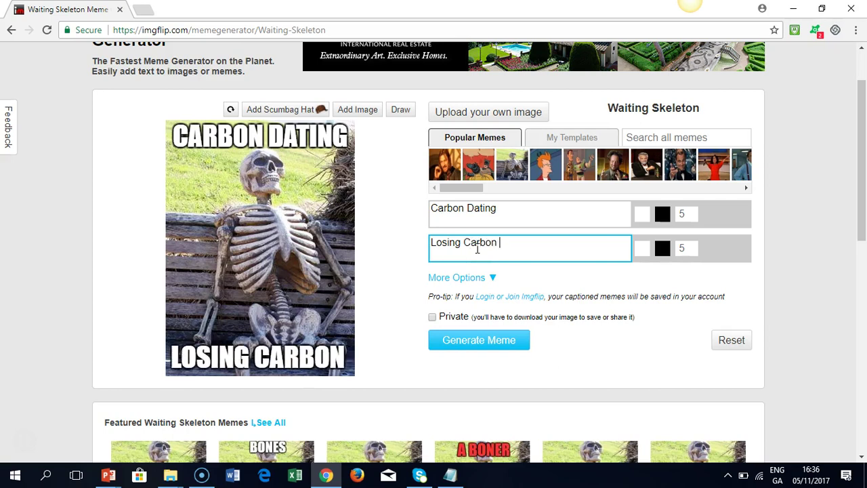
text(13 on)
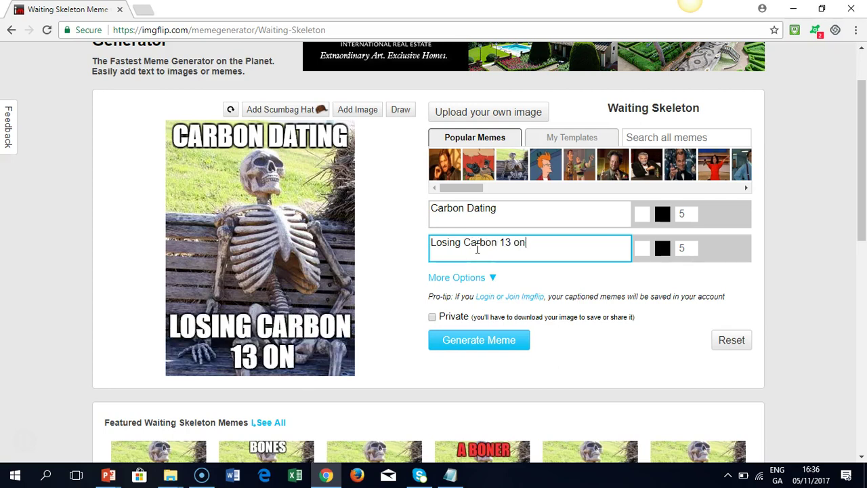
text(e day at)
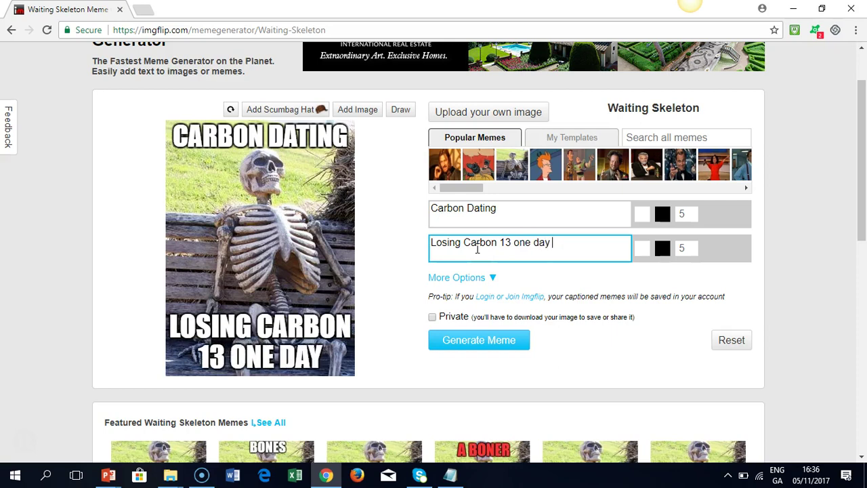
key(BackSpace)
text(t aa t)
key(BackSpace)
key(BackSpace)
key(BackSpace)
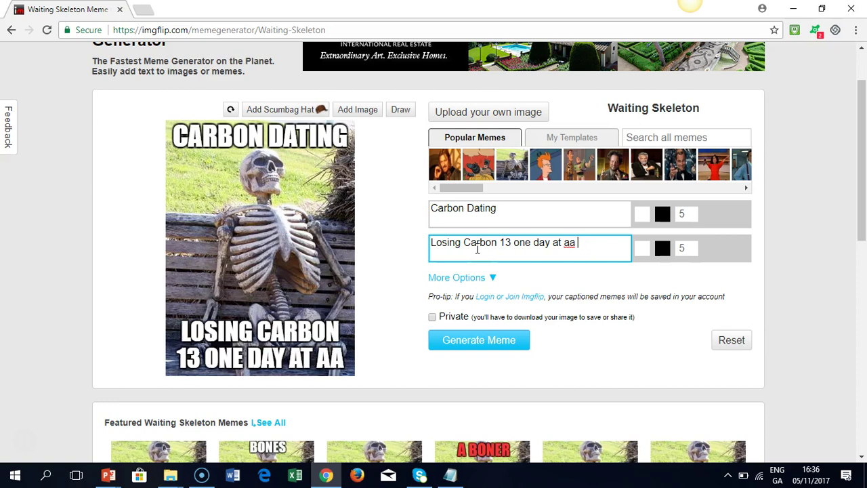
text(time)
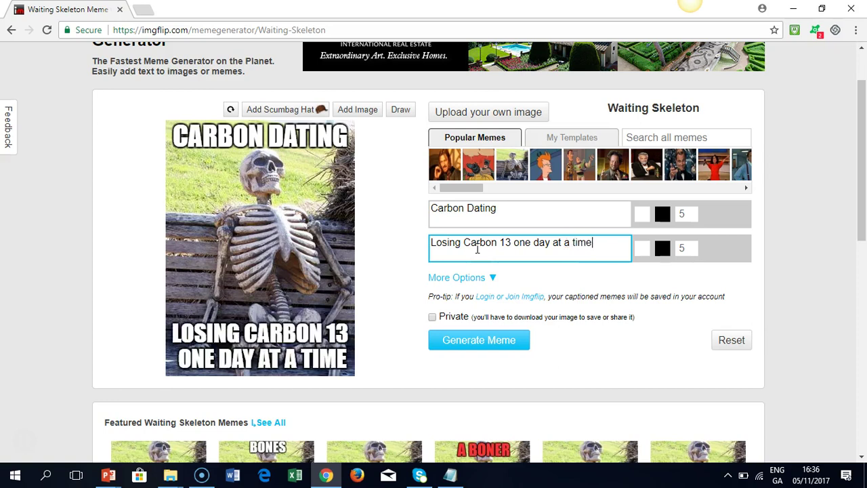
mouse_move(287, 310)
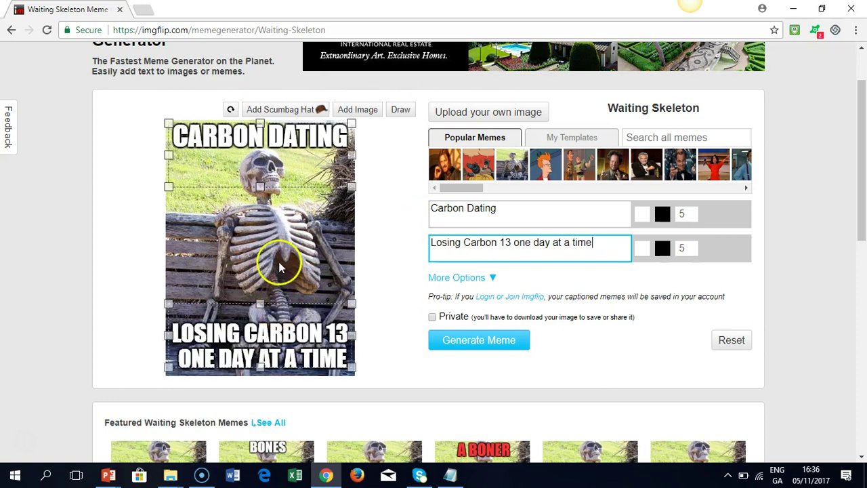
click(380, 258)
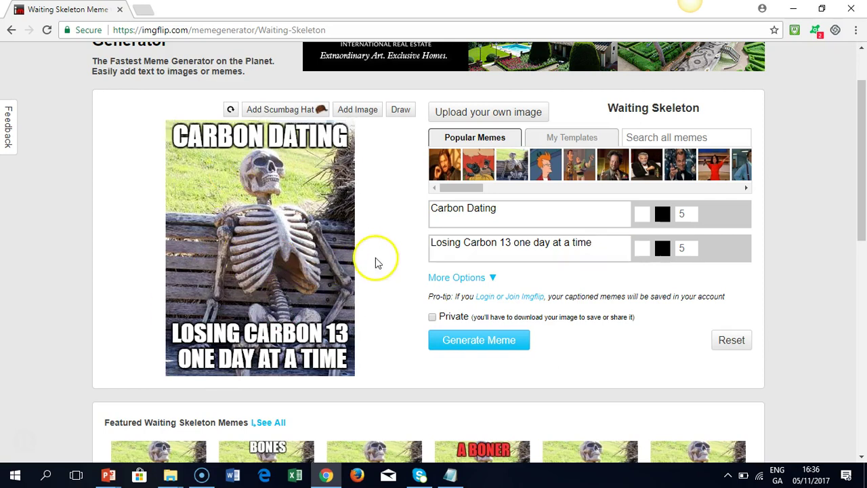
- Generate the meme and save its image to the Desktop as the JPEG file 1yudf5
click(453, 347)
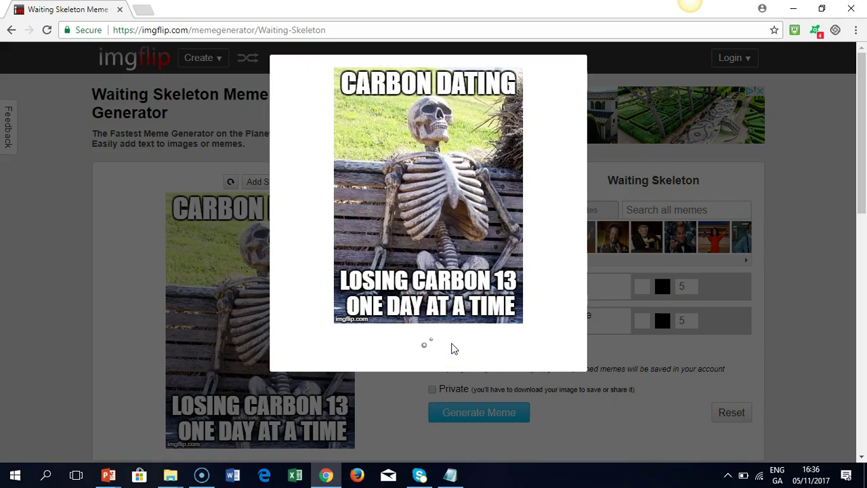
right_click(439, 196)
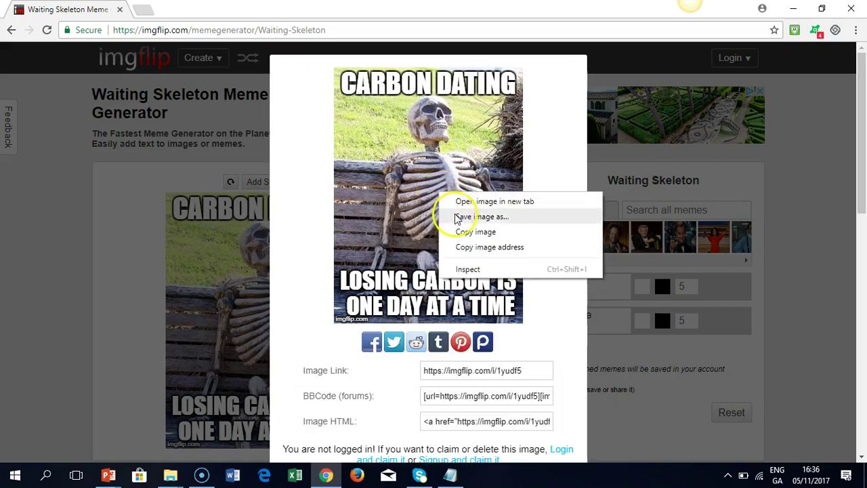
click(455, 215)
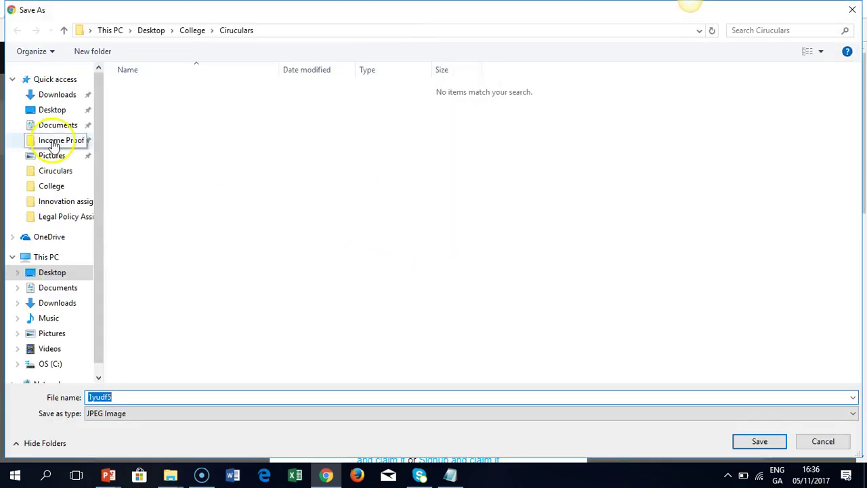
click(58, 113)
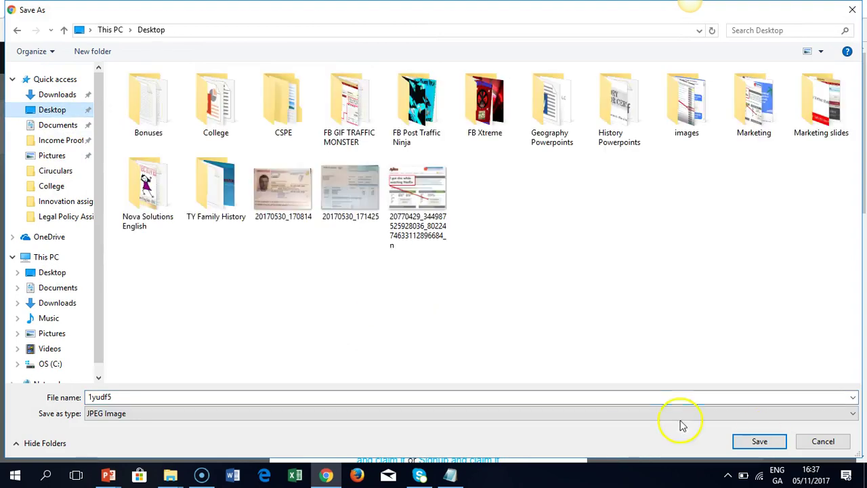
click(760, 443)
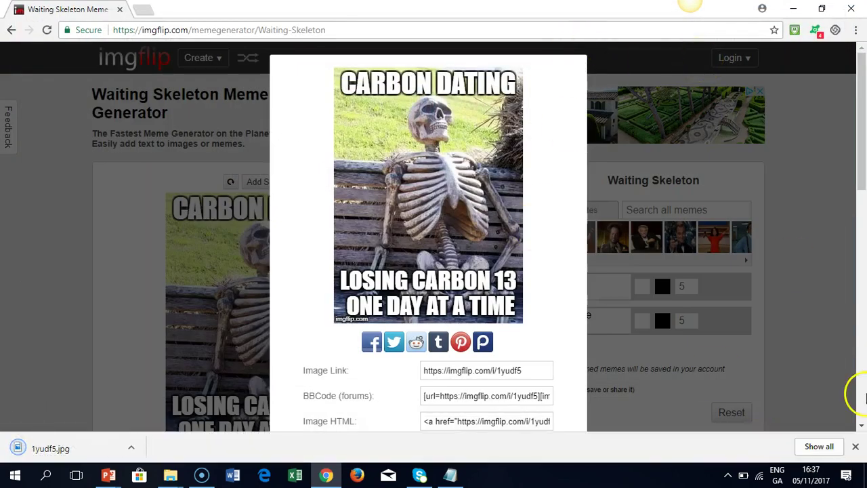
click(857, 450)
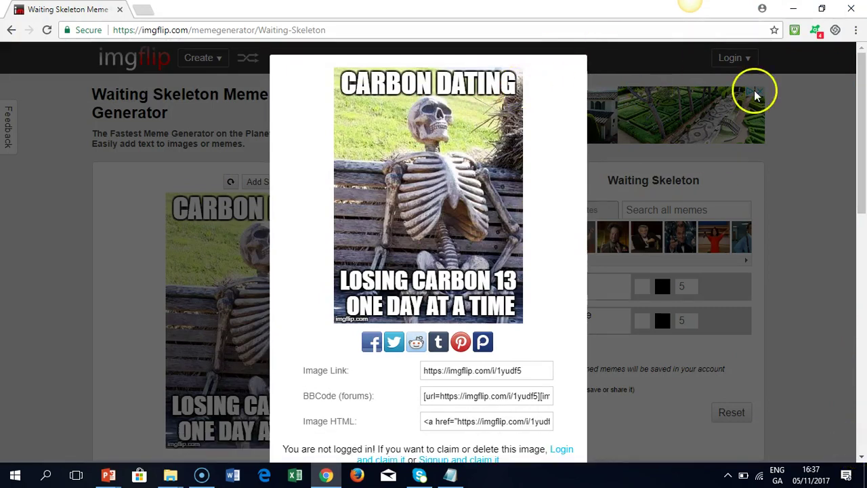
- Leave the finished meme, switch to Presentation1 in PowerPoint and highlight the key word Dendrochronology in the Step 1 list
click(11, 30)
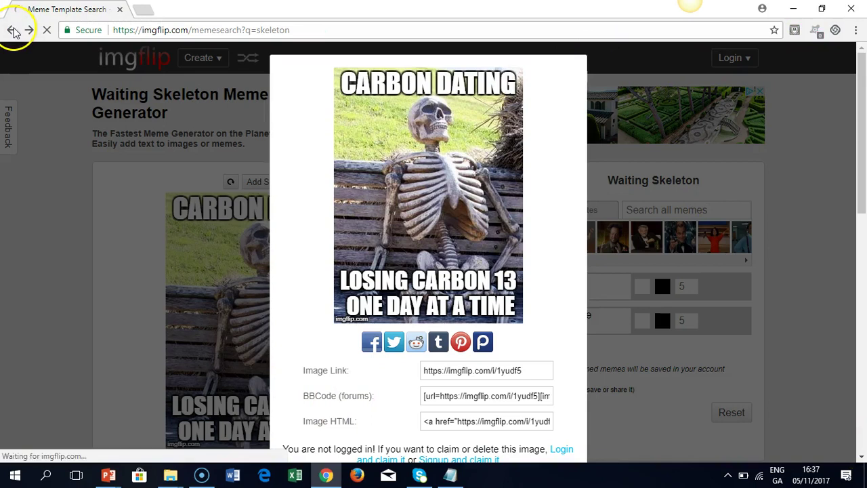
mouse_move(108, 474)
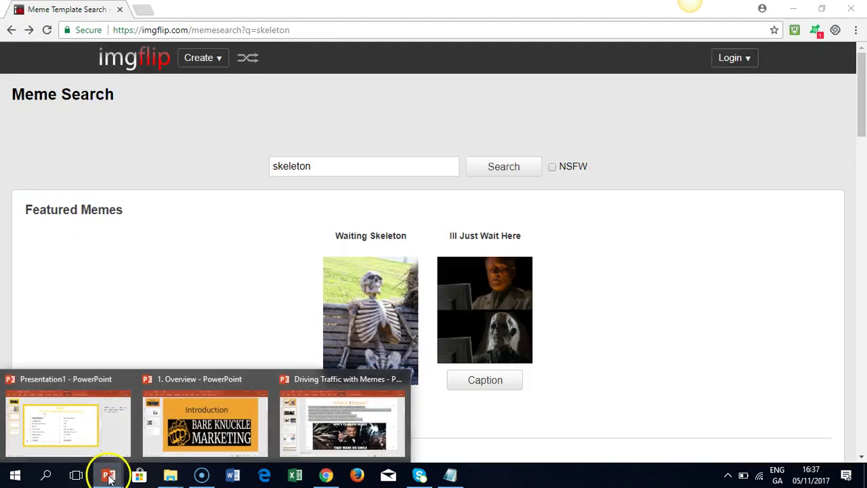
click(89, 441)
drag(182, 232, 277, 233)
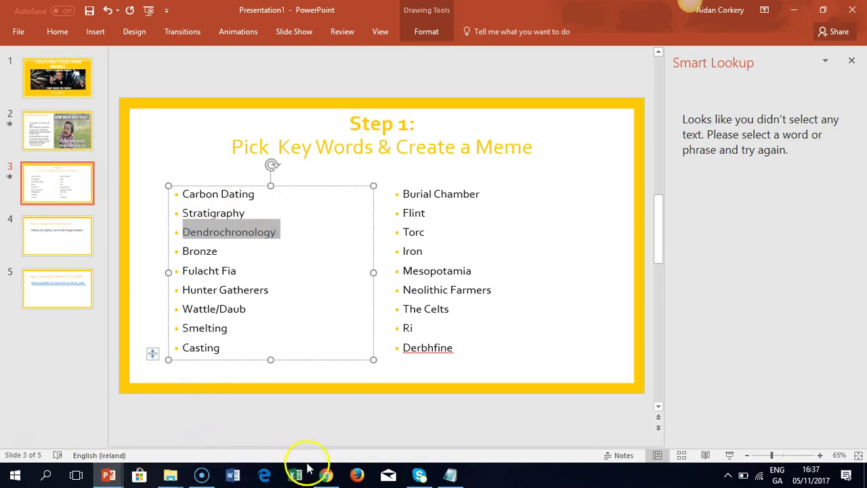
- Switch to the Chrome browser and go back to the main Meme Generator page
click(326, 475)
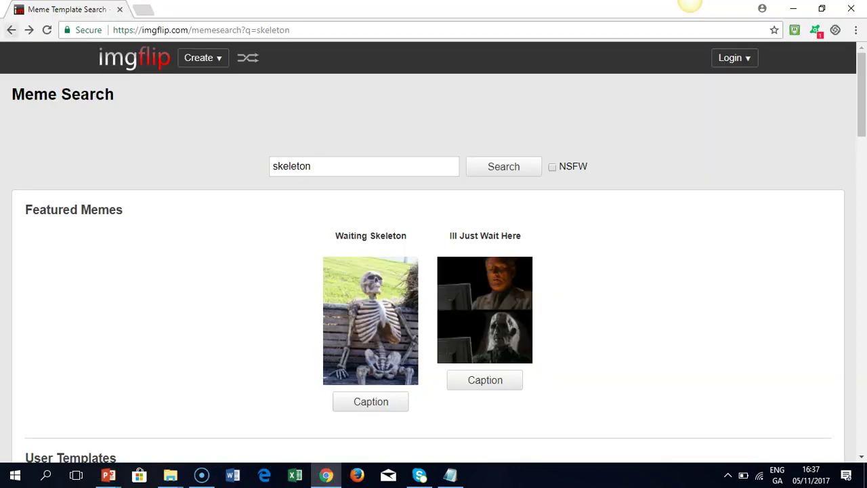
click(11, 30)
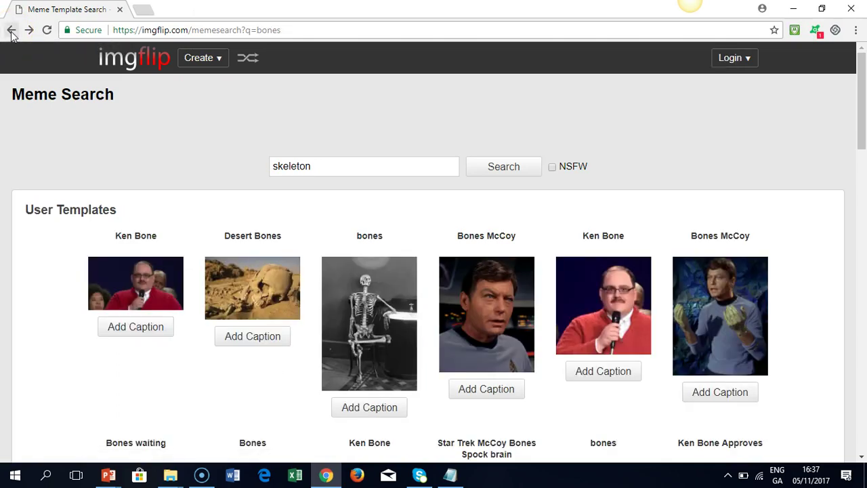
click(11, 31)
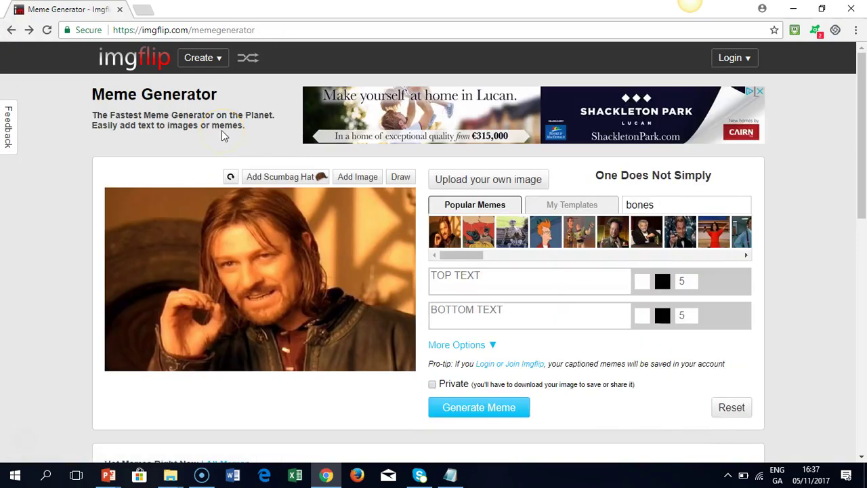
- Browse the popular meme templates and choose the X, X Everywhere template
click(499, 207)
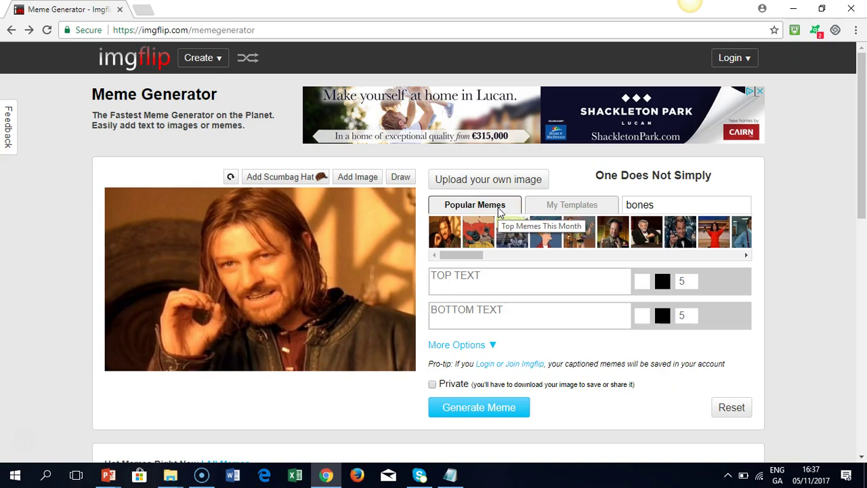
click(442, 237)
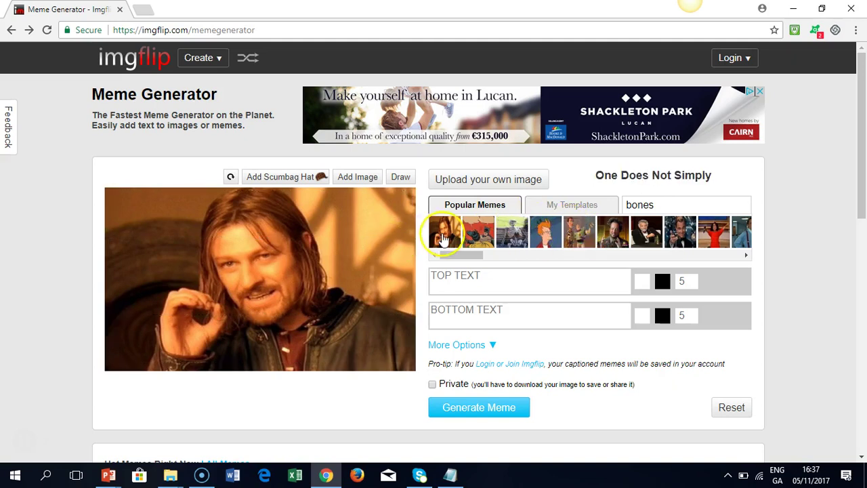
click(478, 233)
click(516, 235)
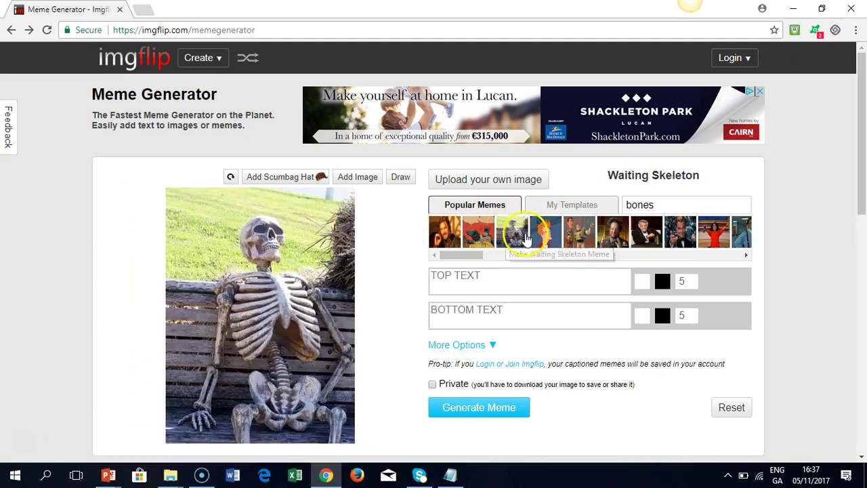
click(542, 236)
click(579, 239)
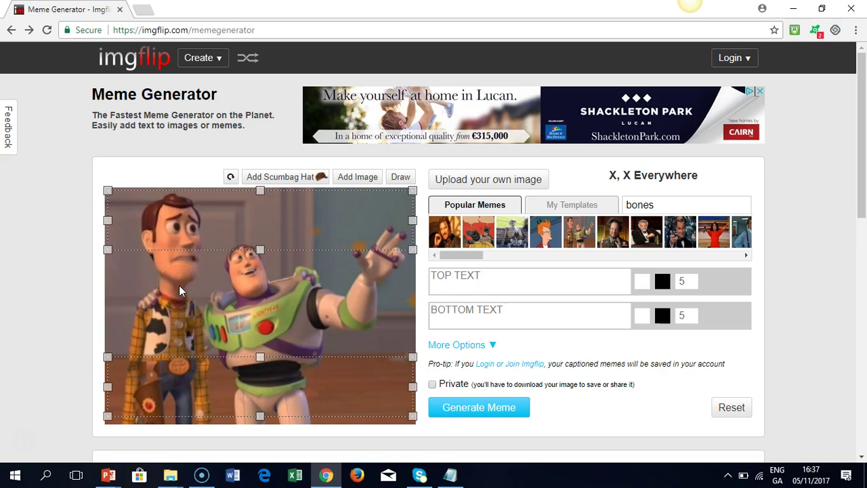
- Enter "Woody You Would Love" as the top text of the X, X Everywhere meme
click(465, 274)
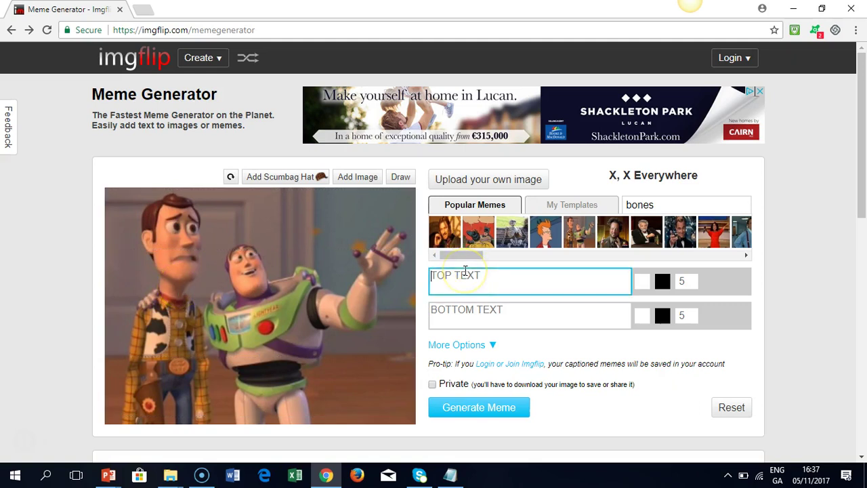
text(Wo)
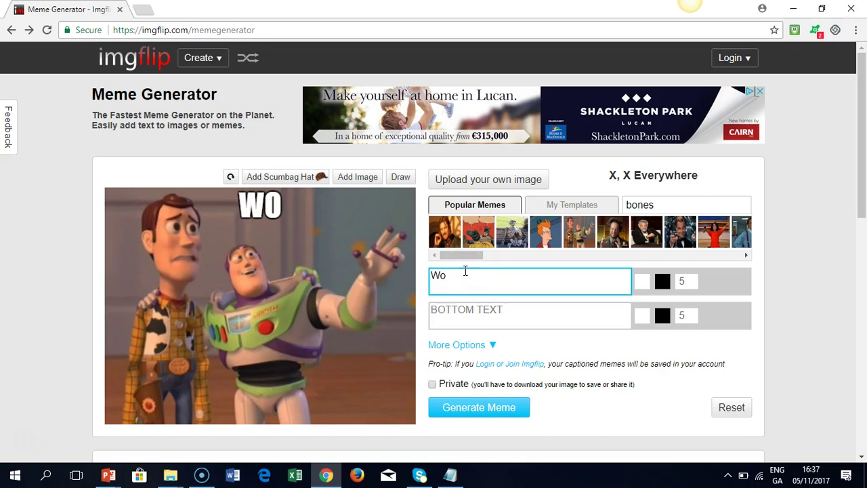
text(ody)
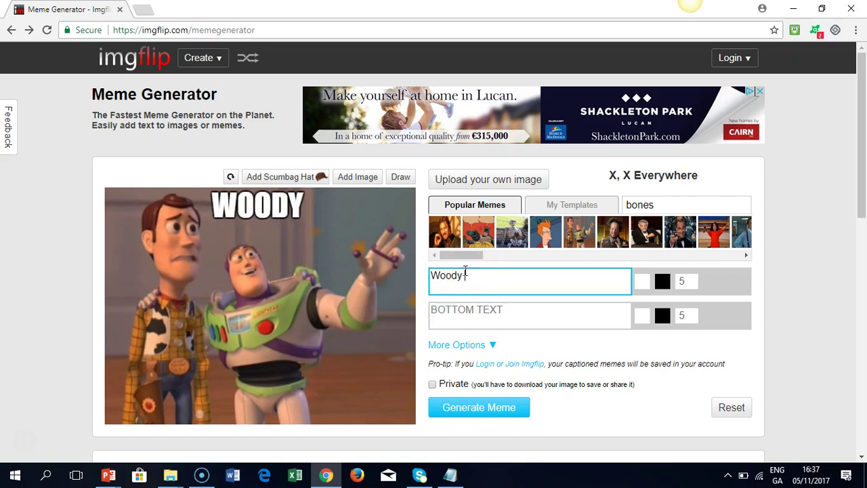
text( You )
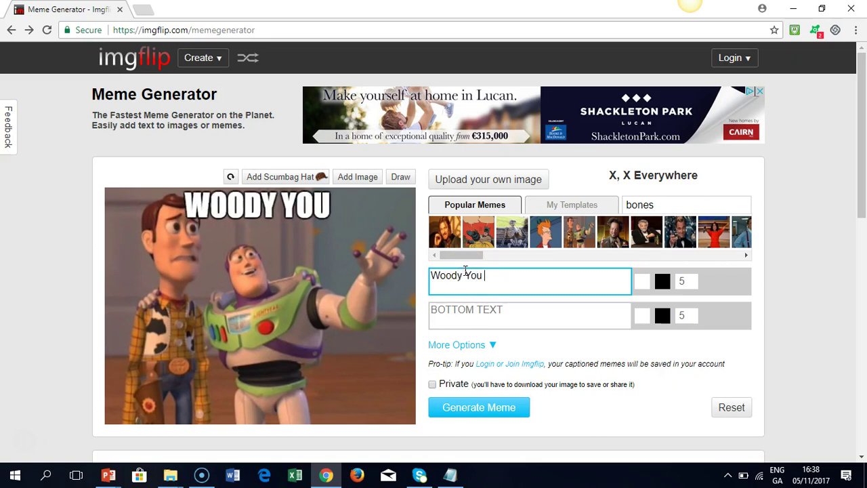
text(Would Love)
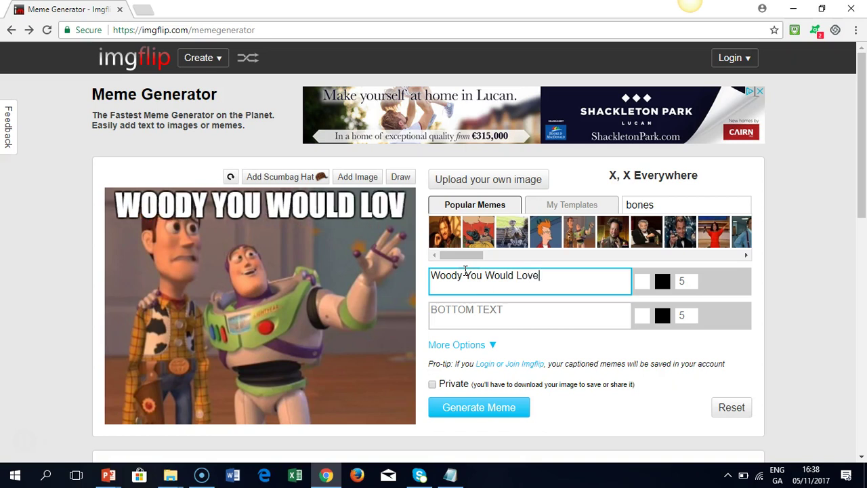
- Enter "Dendrochronolgy" as the meme's bottom text, retyping the word's ending to check its spelling
click(464, 309)
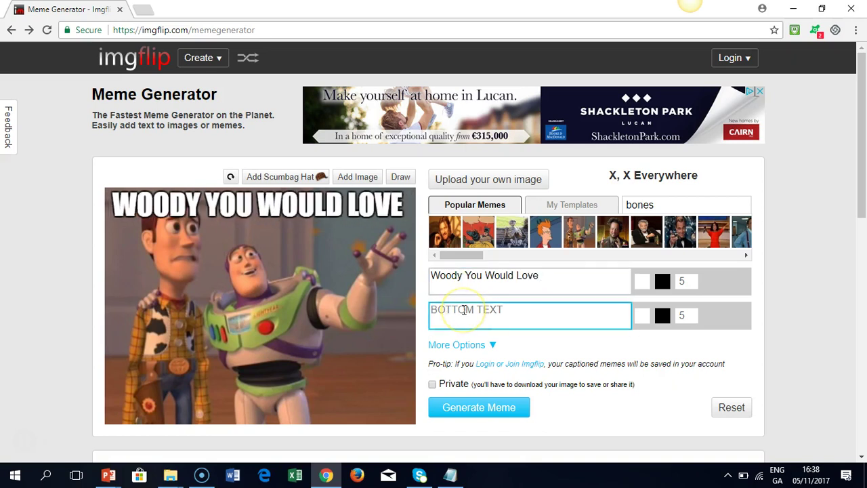
text(Dendro)
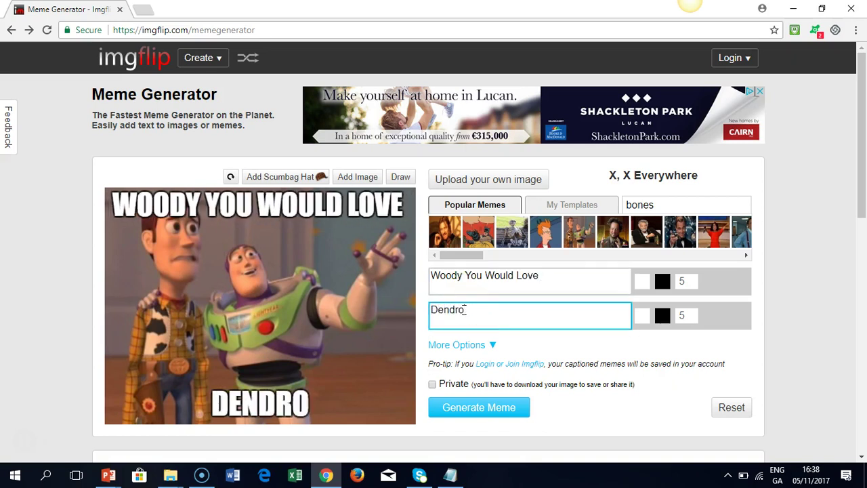
text(chronolgy)
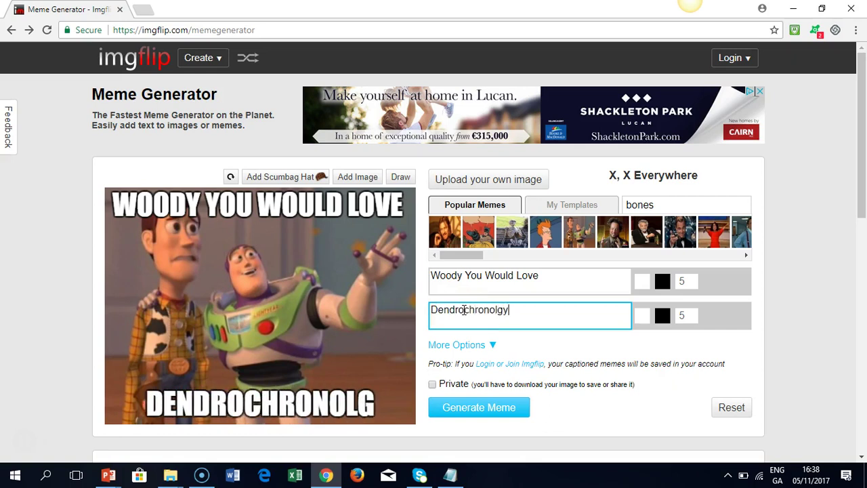
key(BackSpace)
key(BackSpace)
key(BackSpace)
key(BackSpace)
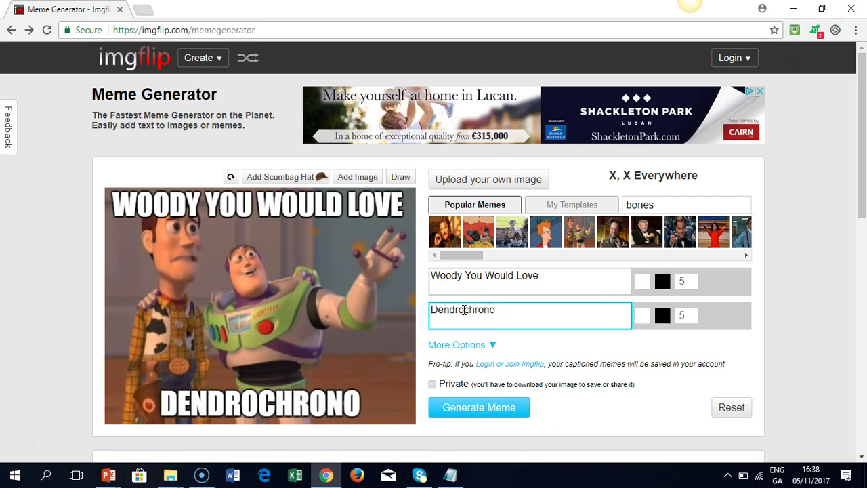
text(lgy)
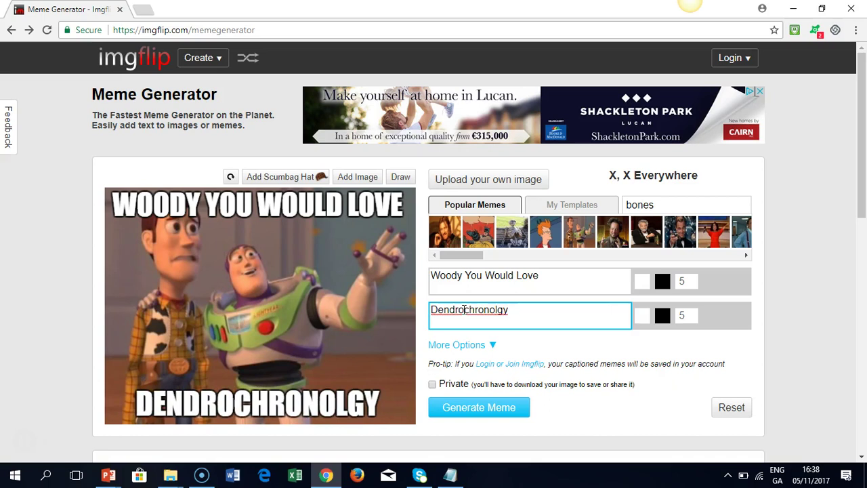
key(BackSpace)
key(BackSpace)
key(BackSpace)
key(BackSpace)
key(BackSpace)
key(BackSpace)
key(BackSpace)
key(BackSpace)
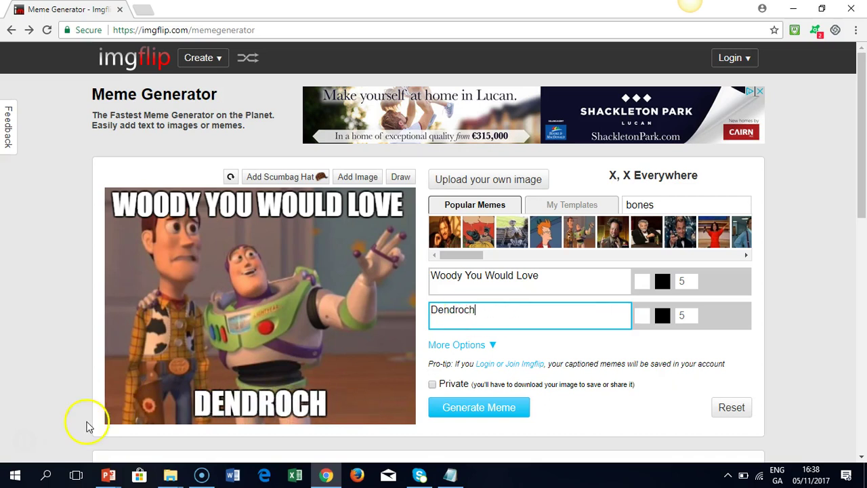
text(ronolgy)
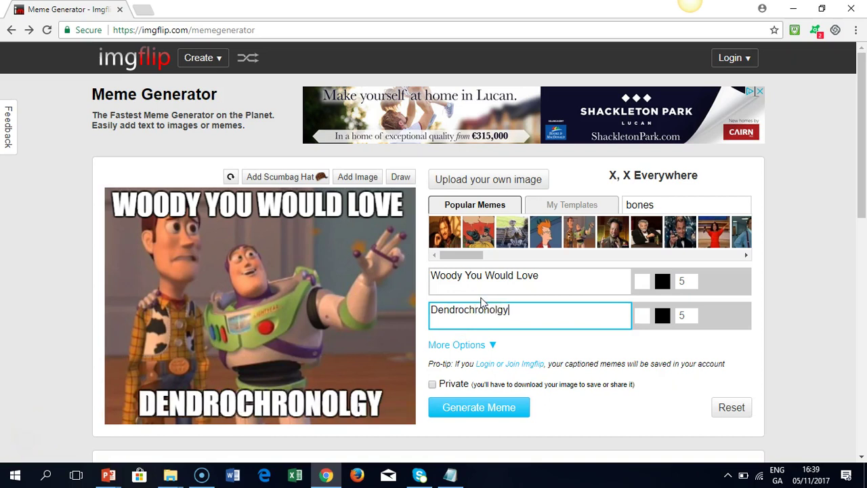
- Generate the meme and save its image to the Desktop as the JPEG file 1yudke
mouse_move(380, 251)
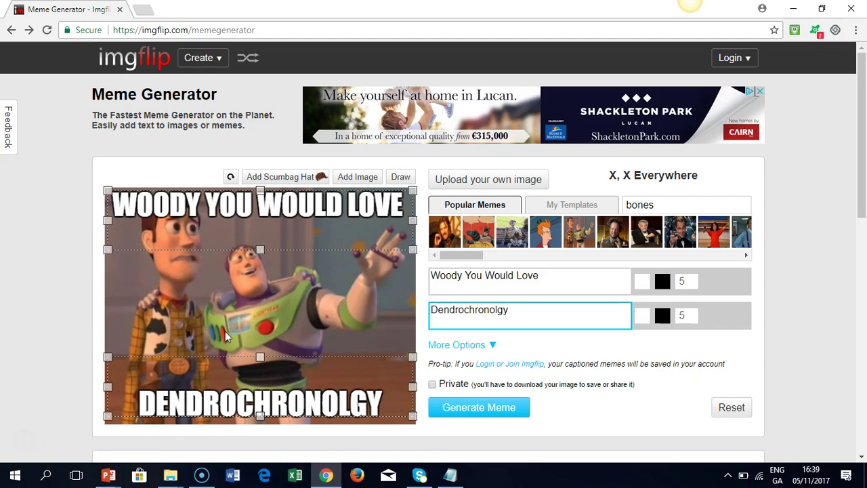
click(481, 409)
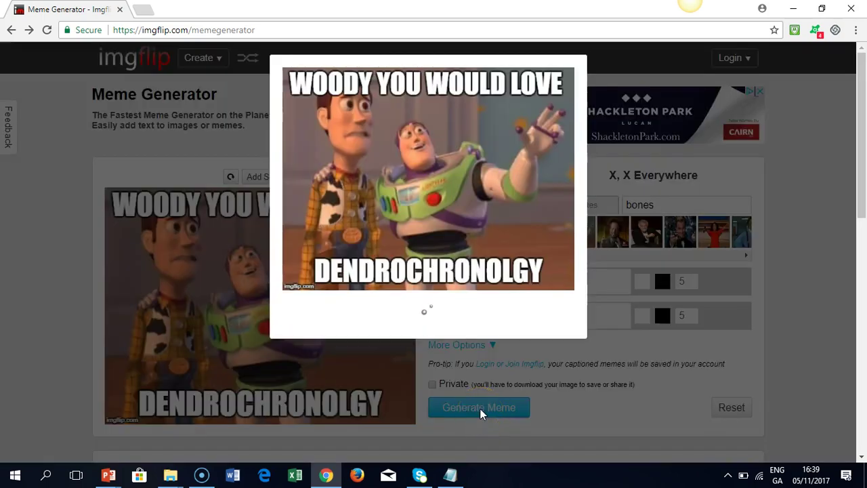
right_click(463, 153)
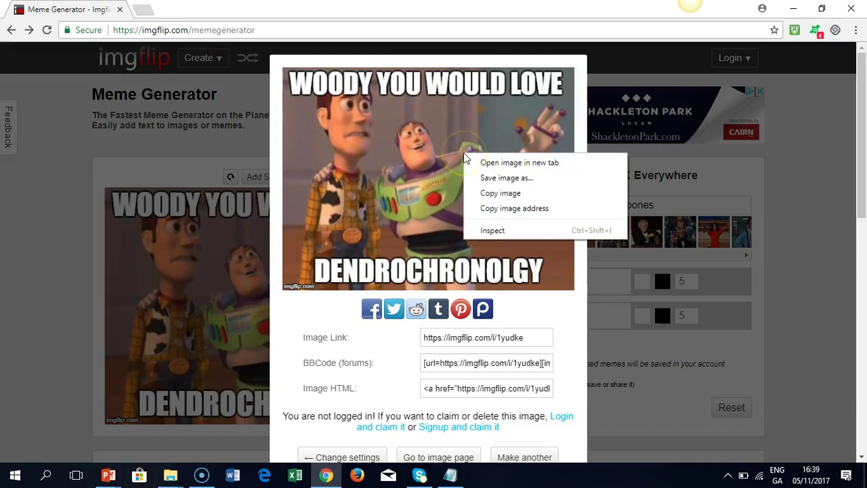
click(478, 316)
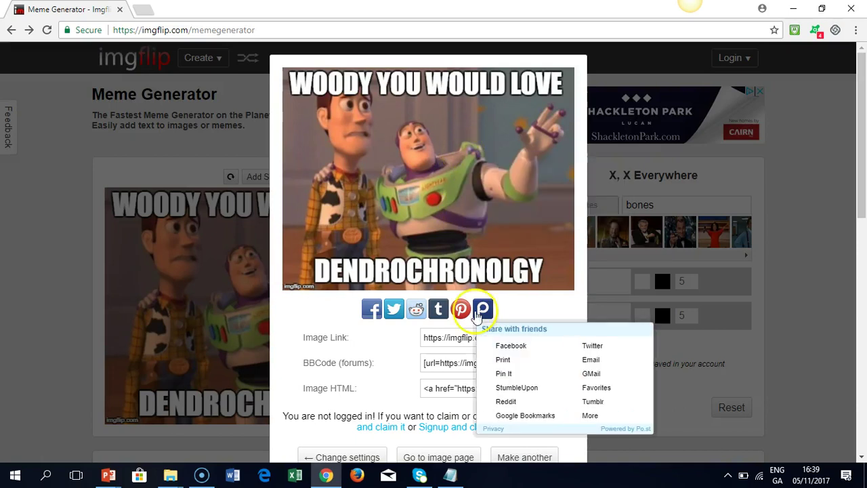
right_click(463, 153)
click(476, 177)
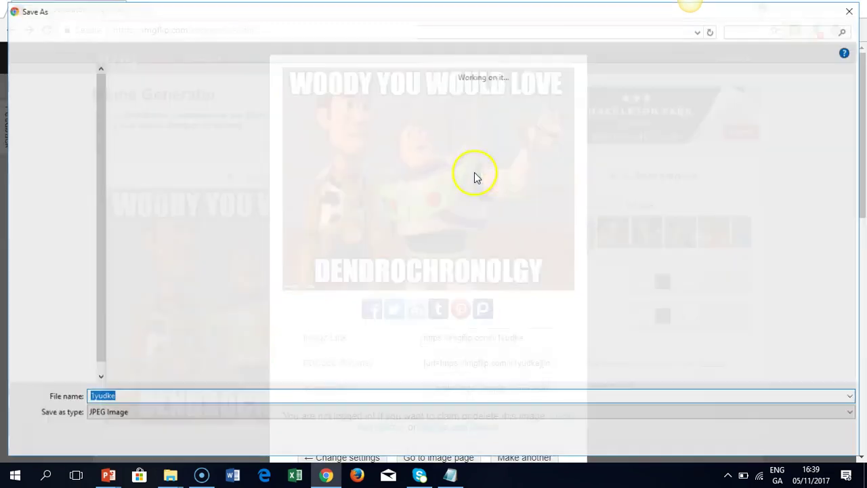
click(67, 110)
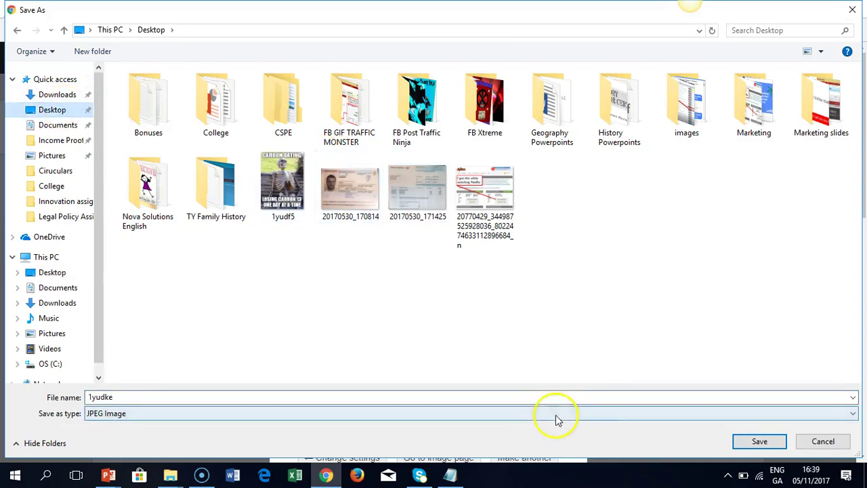
click(755, 441)
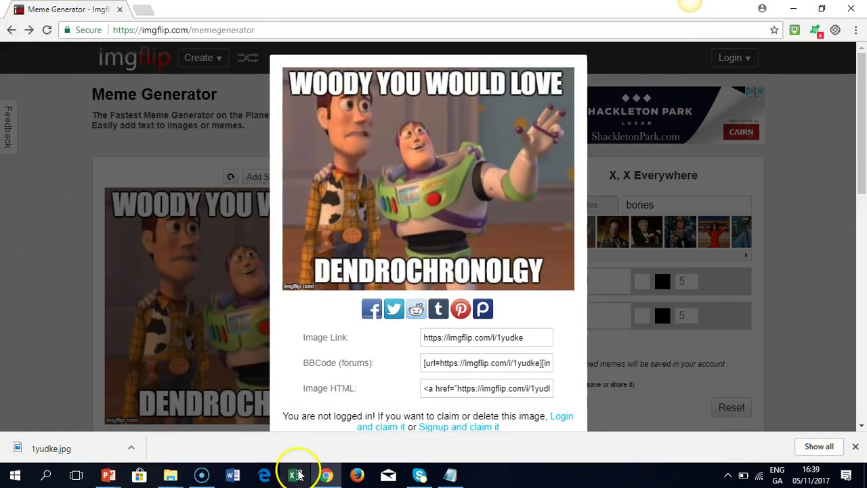
- Switch to Presentation1 in PowerPoint and highlight the key word Fulacht Fia in the Step 1 list
click(109, 475)
click(97, 434)
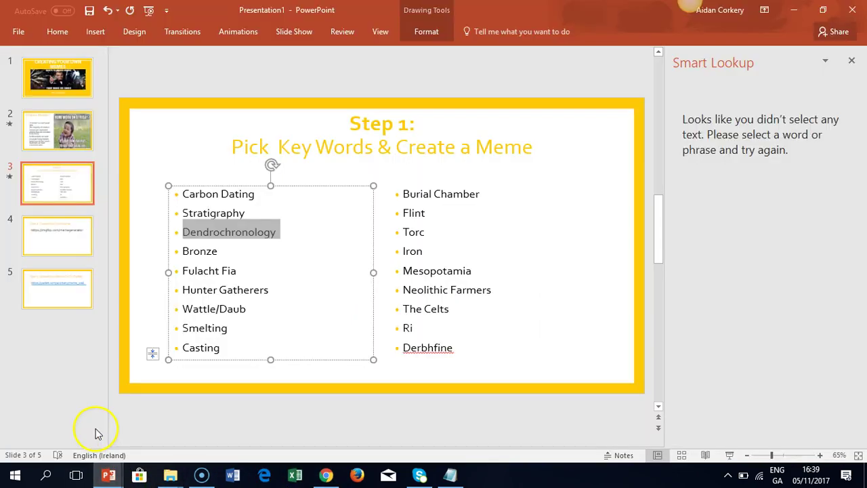
drag(184, 271, 232, 273)
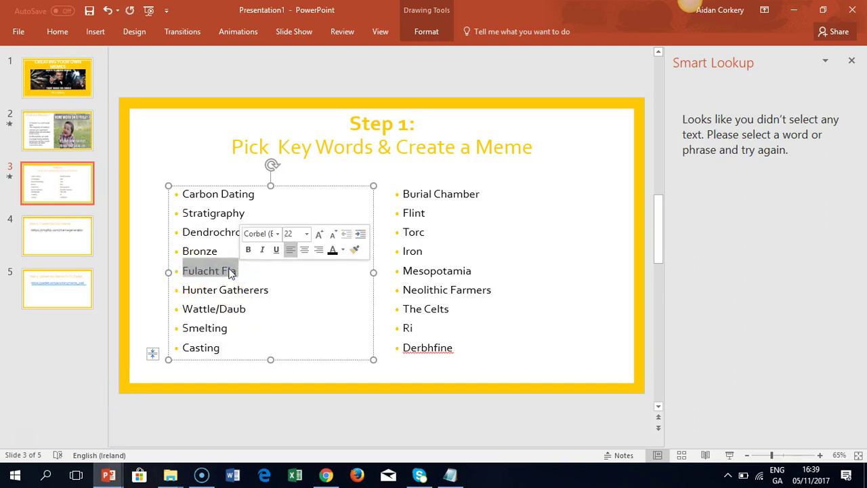
- Switch to Chrome, return to a blank Meme Generator page and choose the Evil Toddler template from the popular memes
click(325, 476)
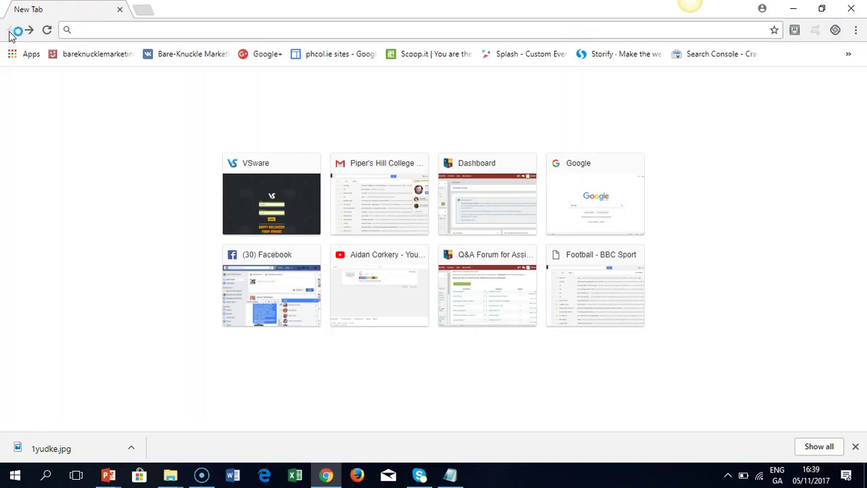
click(30, 30)
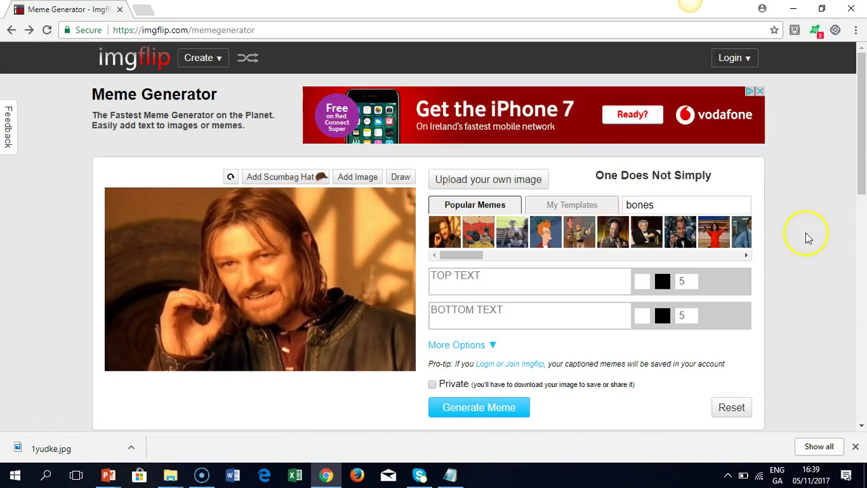
click(747, 256)
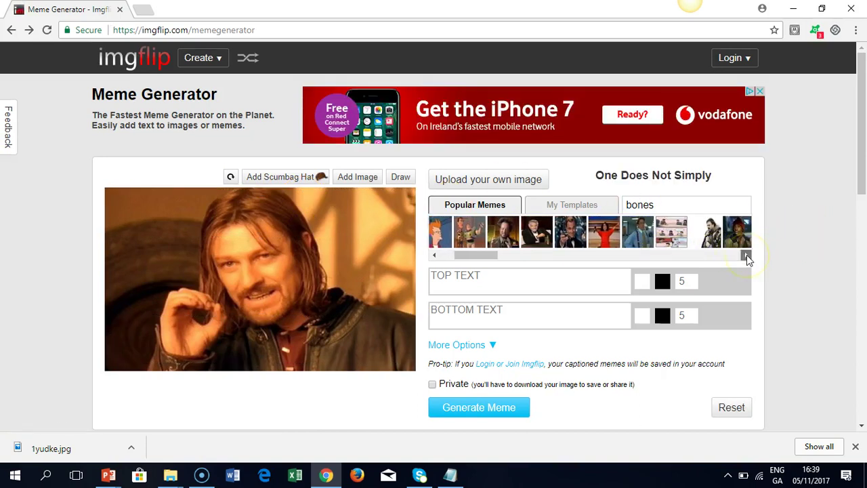
drag(747, 255, 742, 257)
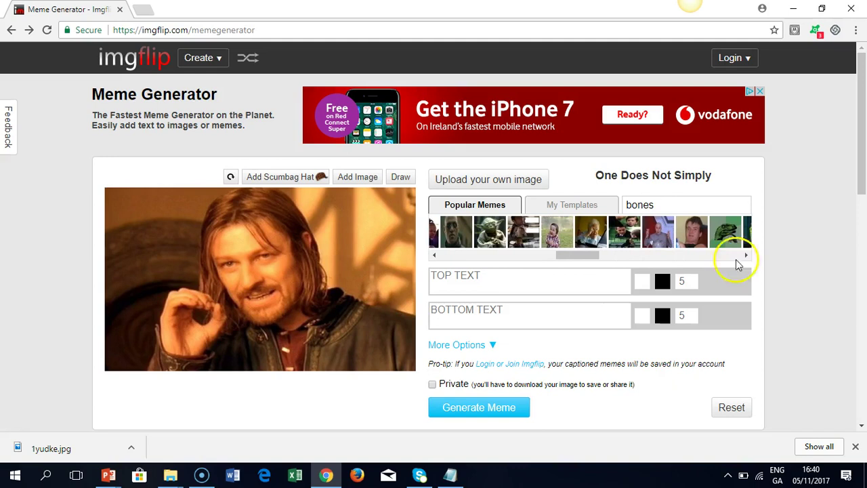
click(549, 237)
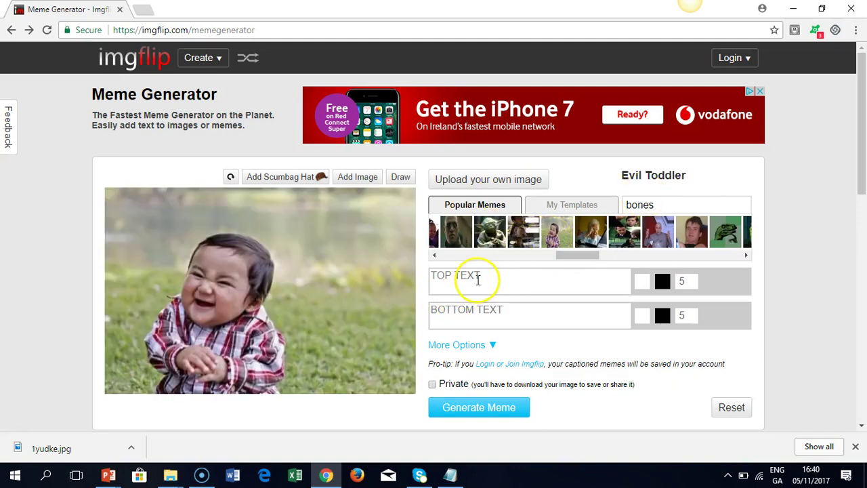
click(479, 409)
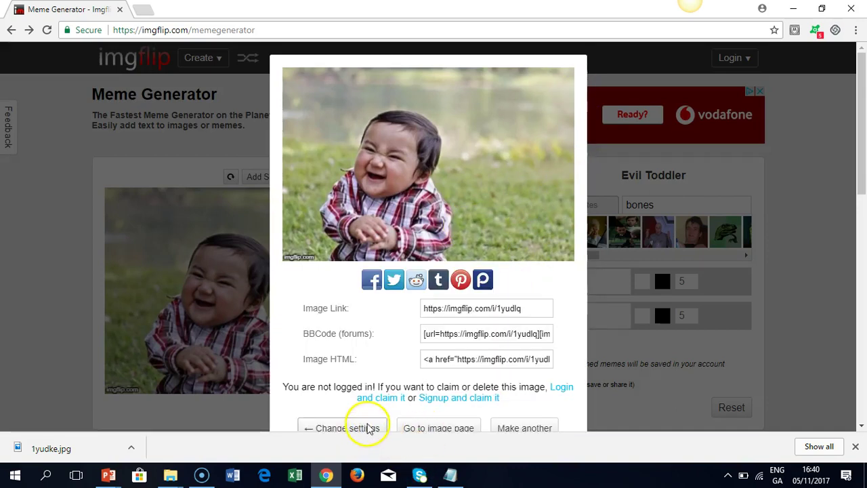
click(369, 428)
- Enter "The Face I make whe the food is ready" as the Evil Toddler meme's top text
click(504, 288)
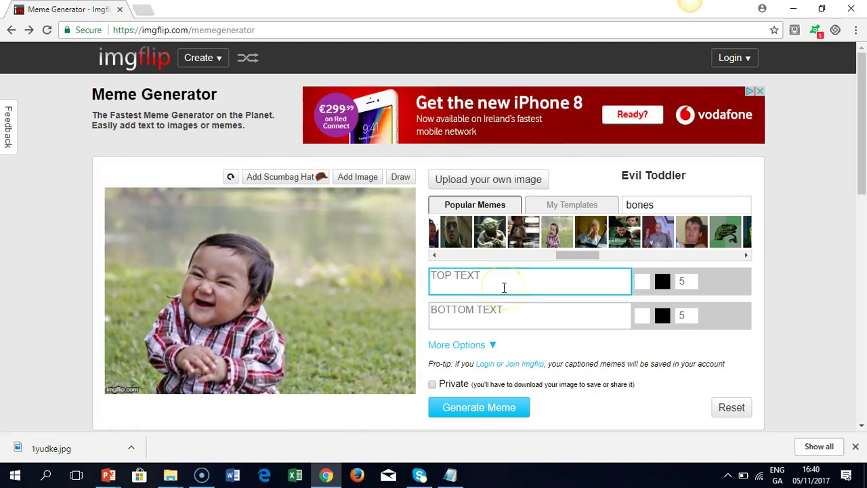
text(The)
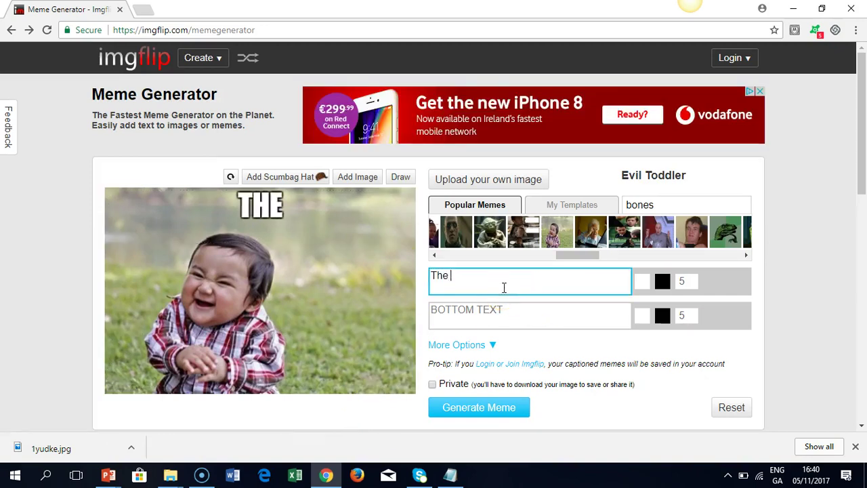
text( Fa)
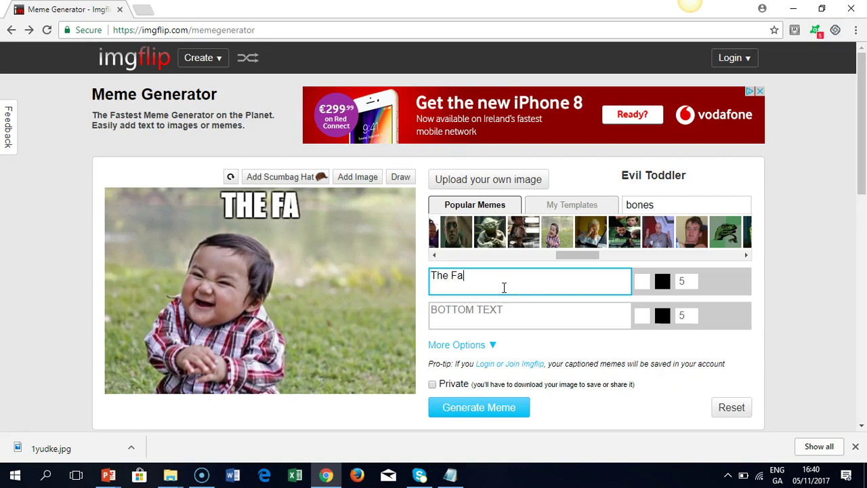
text(ce I m)
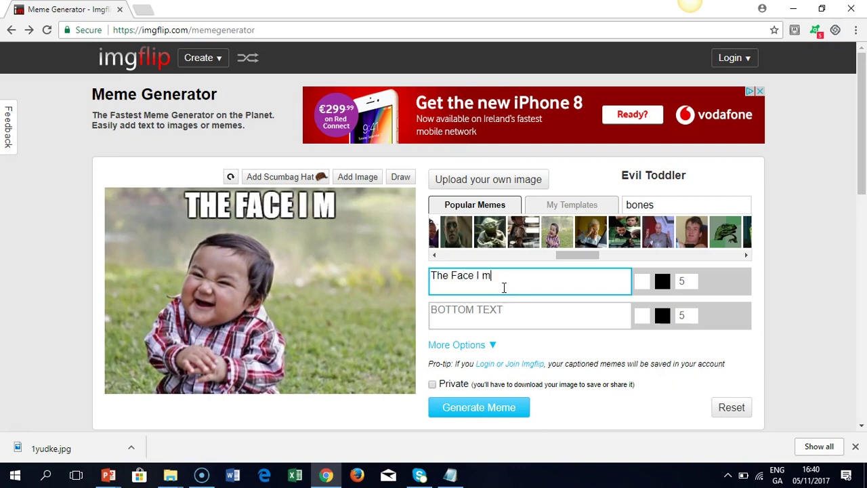
text(ake whe the food )
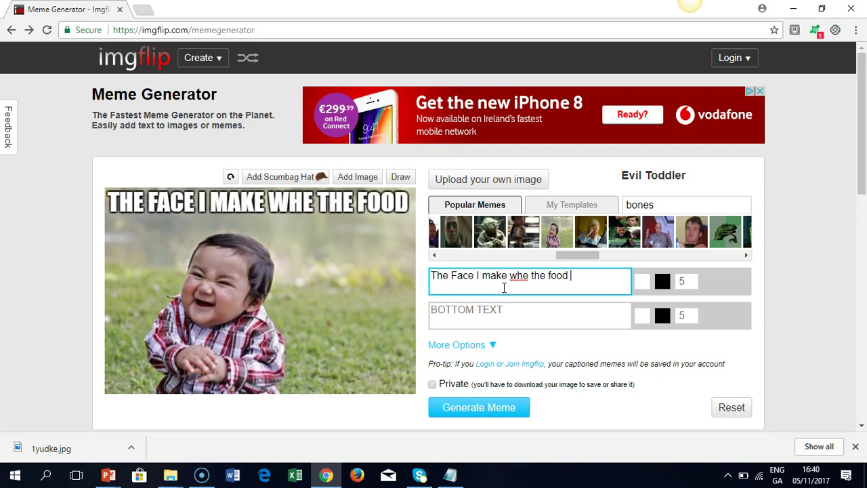
text(is ready)
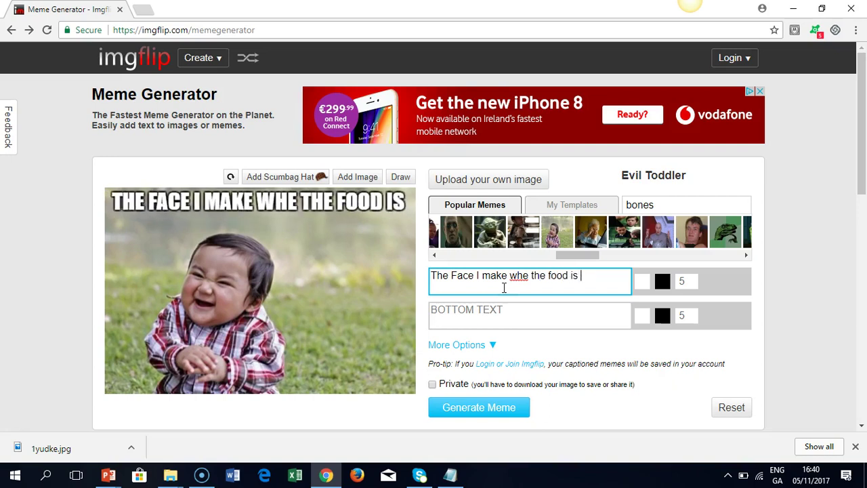
- Enter "from the Fulacht Fia" as the meme's bottom text
click(494, 310)
text(from t)
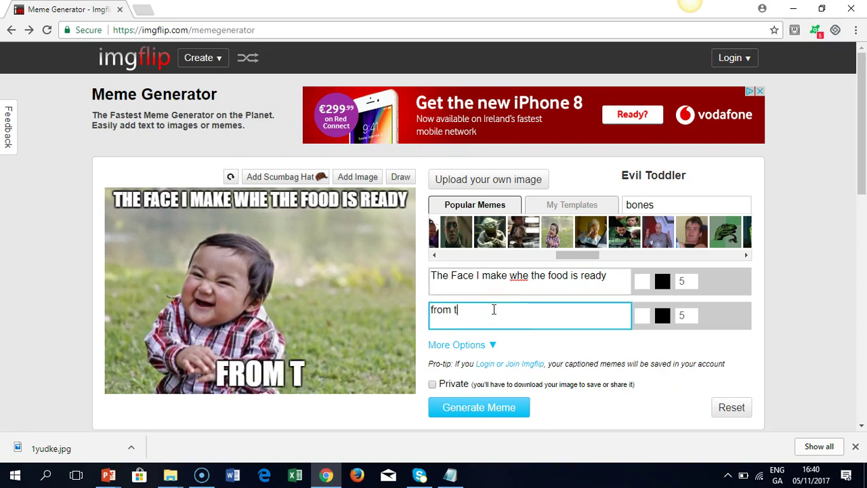
text(he Fulach)
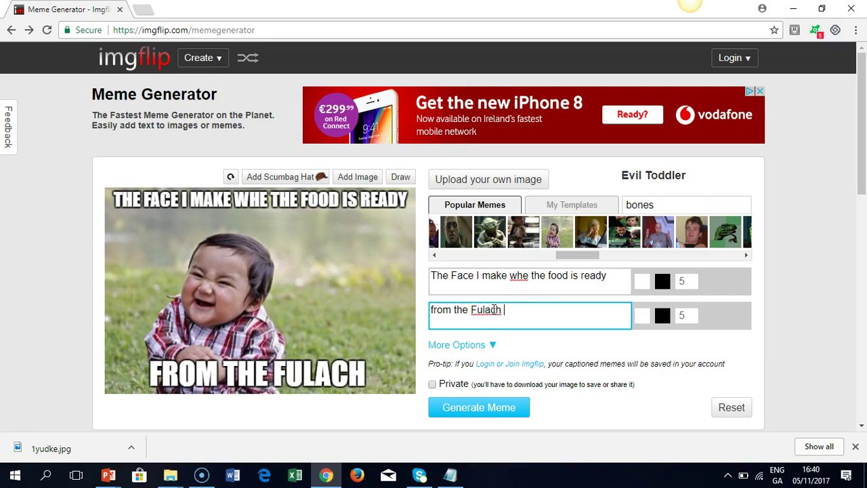
key(BackSpace)
text(t Fia)
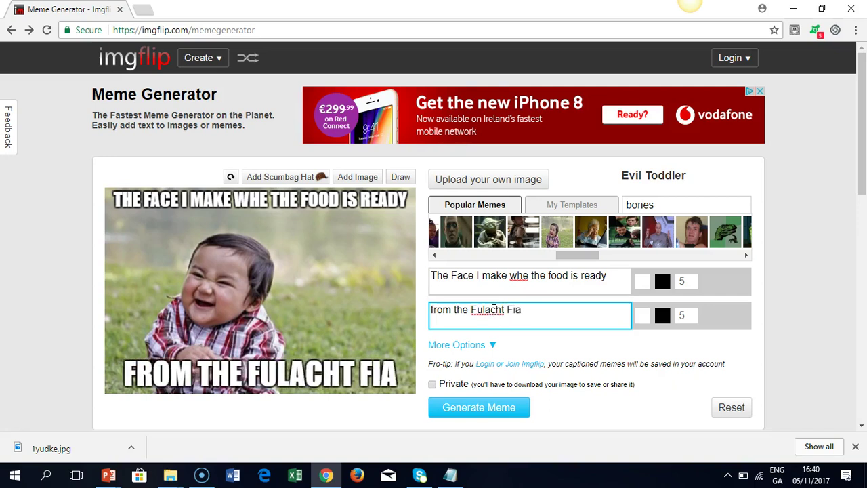
click(249, 304)
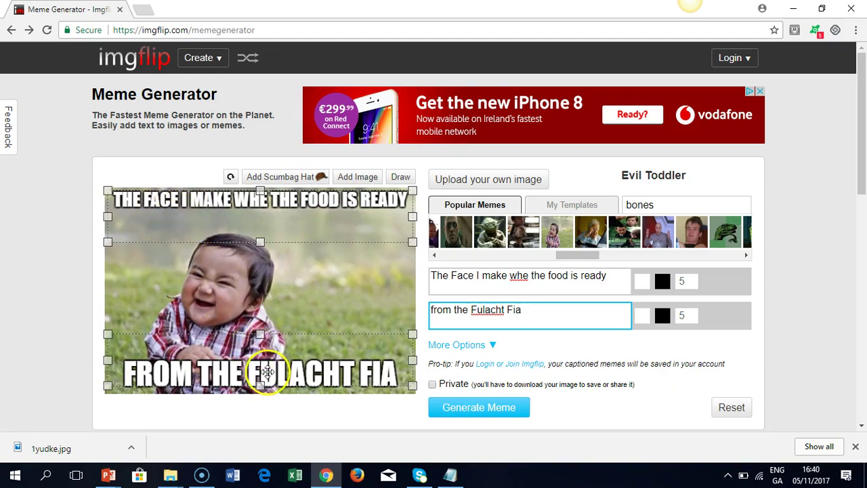
click(345, 268)
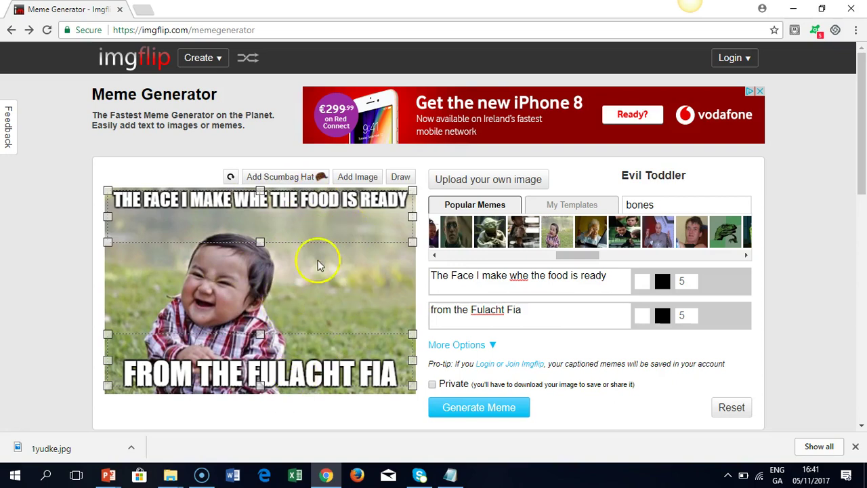
- Generate the Evil Toddler meme and save its image to the Desktop as the JPEG file 1yudns
click(479, 407)
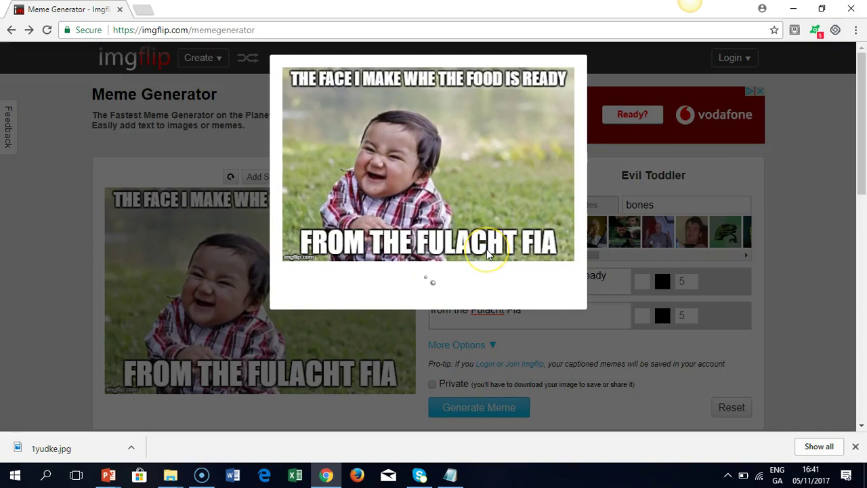
drag(858, 170, 861, 223)
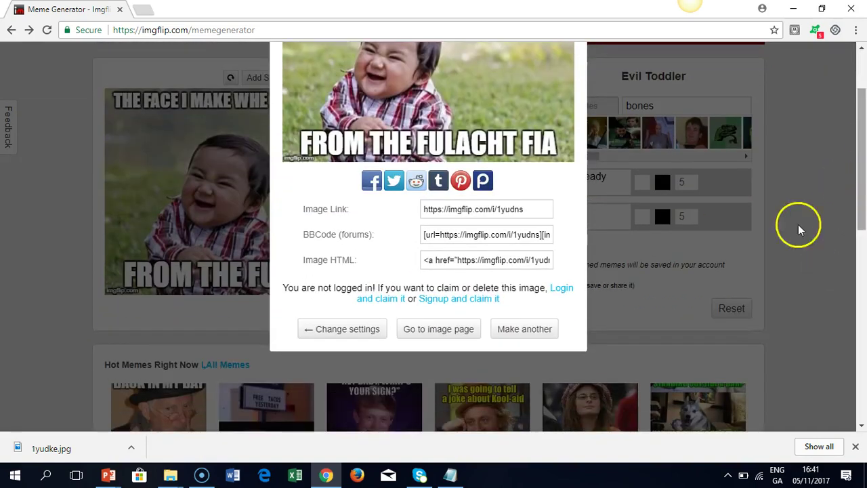
right_click(479, 125)
click(511, 147)
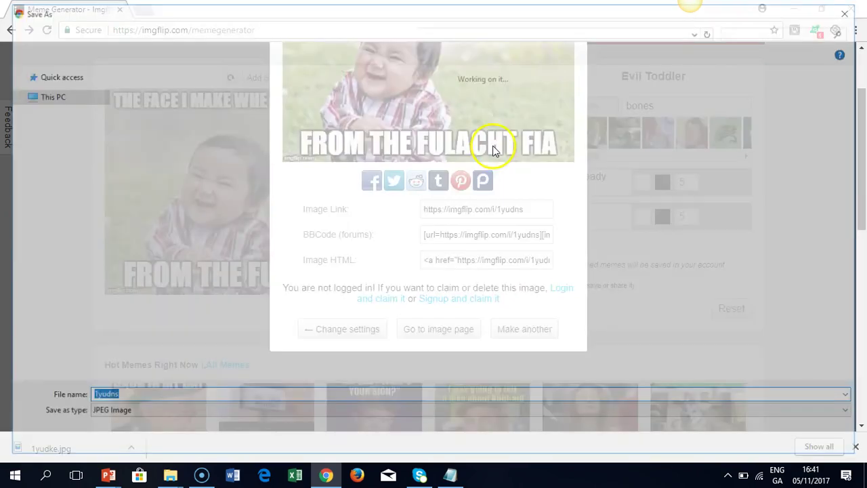
click(57, 109)
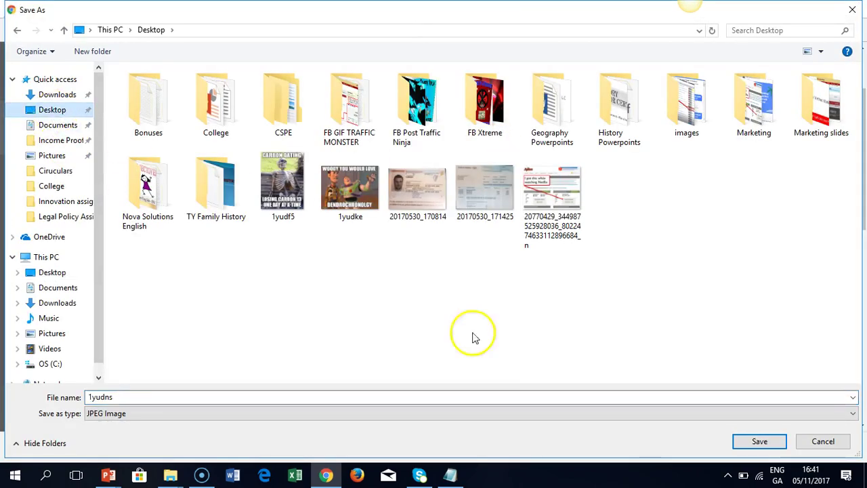
click(759, 441)
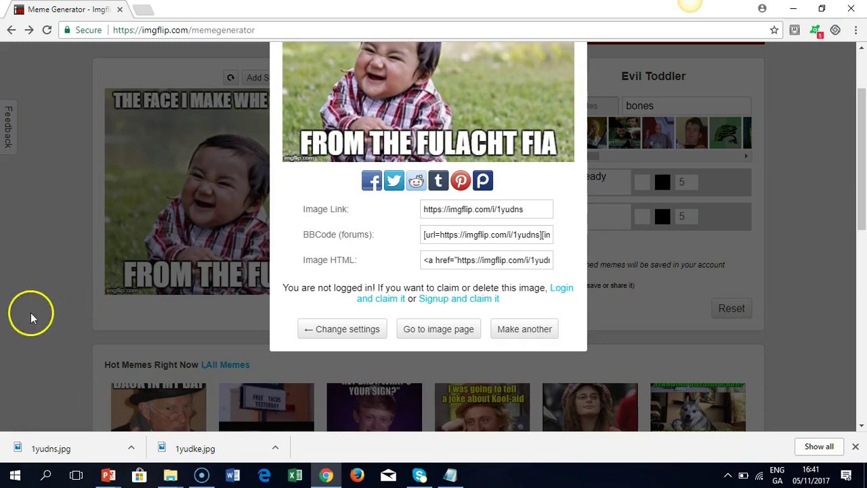
- Switch to Presentation1 in PowerPoint and show slide 5, Step 3, with the link to the Padlet meme wall
mouse_move(110, 472)
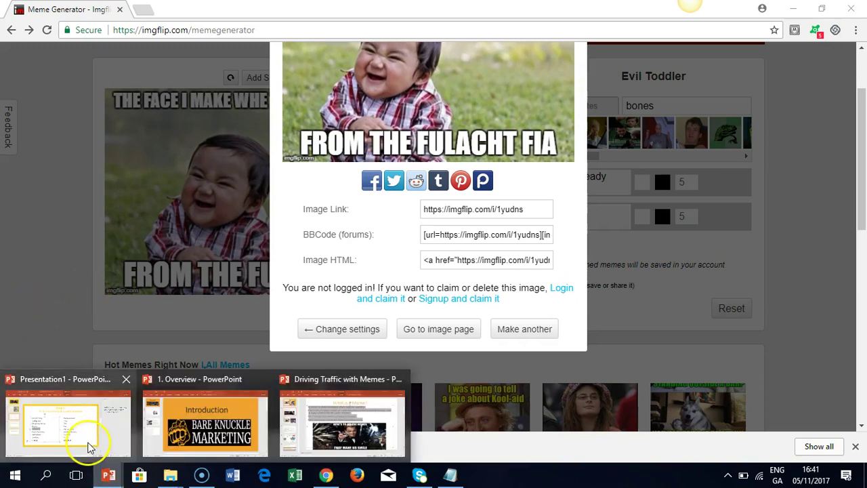
click(88, 447)
click(74, 293)
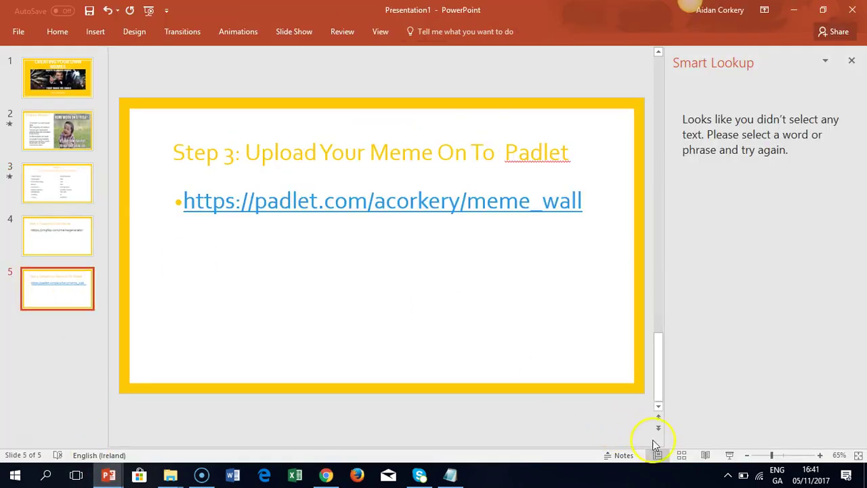
click(727, 474)
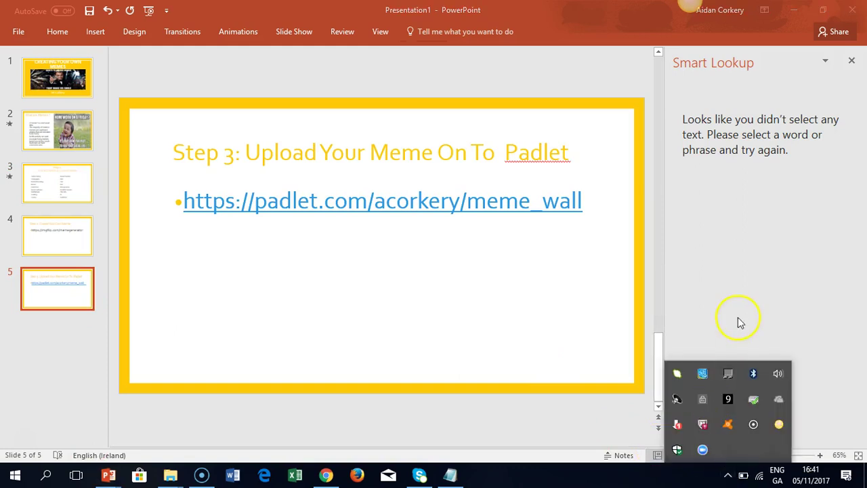
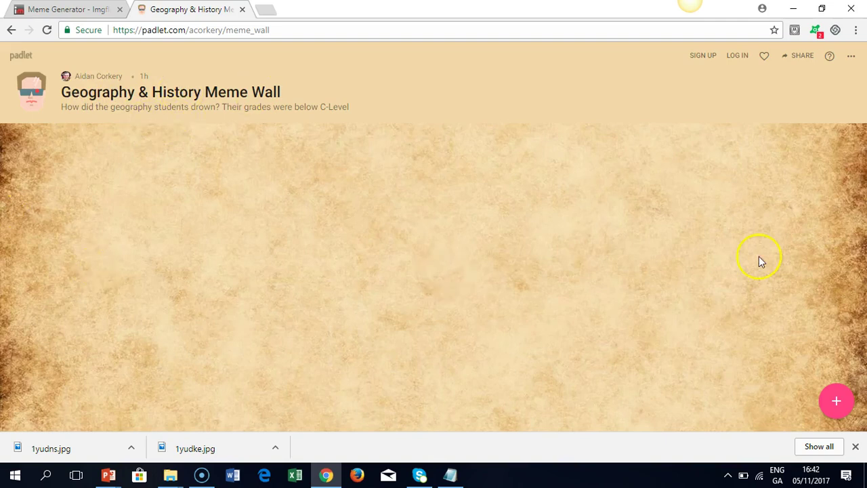
- Add a post to the Geography & History Meme Wall in Padlet and enter the author's name followed by "1 Erne" as its text
click(838, 404)
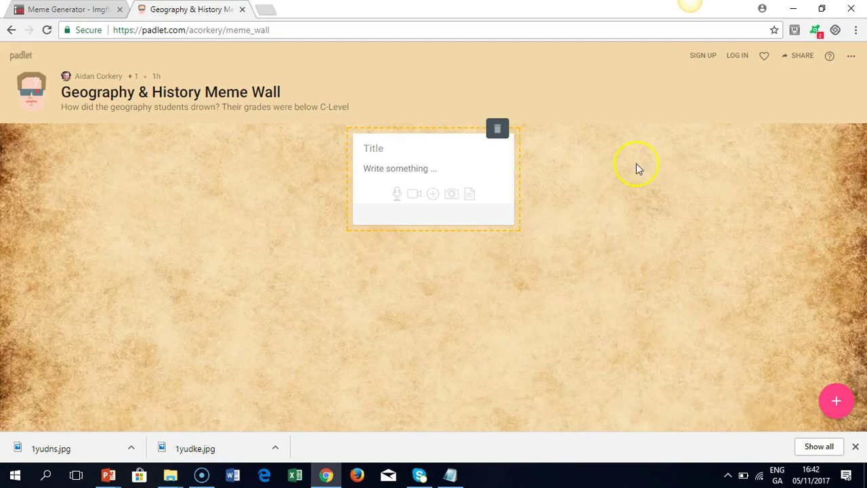
click(393, 171)
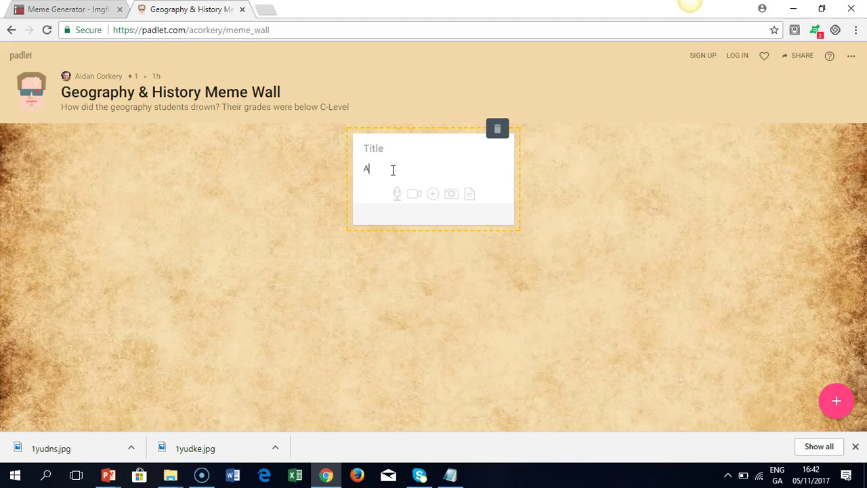
text(A.Corkery)
key(BackSpace)
key(BackSpace)
text(kery 1 Erne)
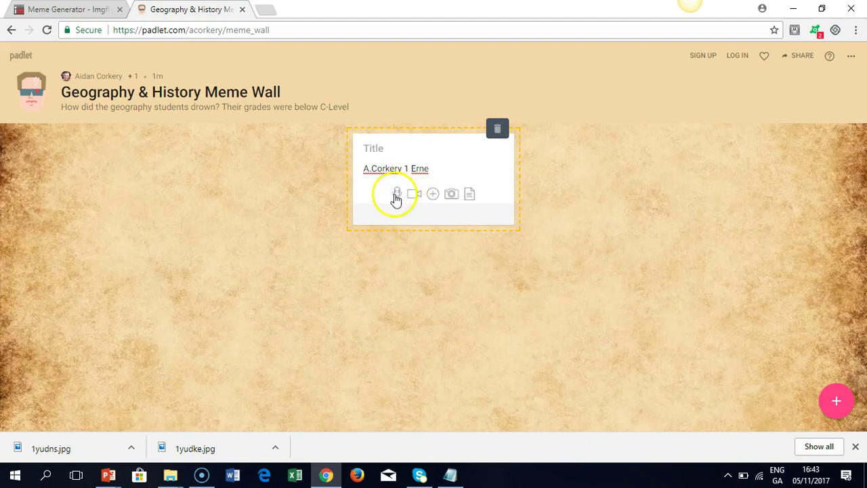
- Attach the image 1yudns from the Desktop to the new post and accept its preview
click(451, 194)
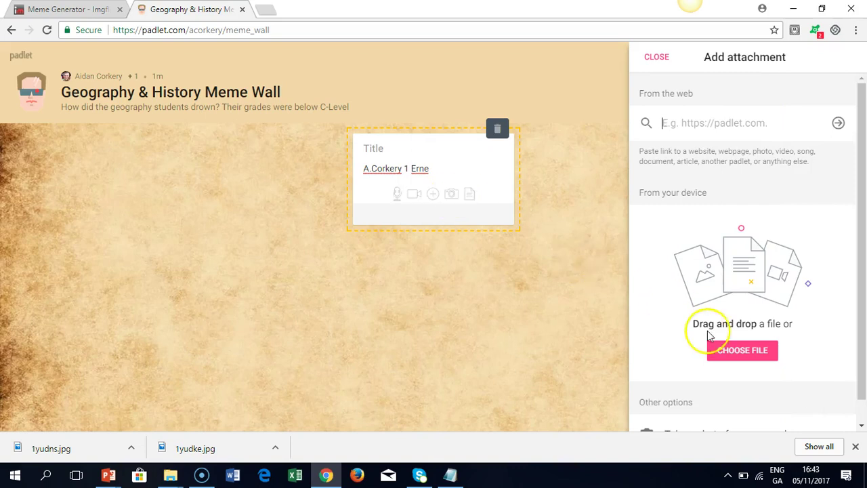
click(721, 353)
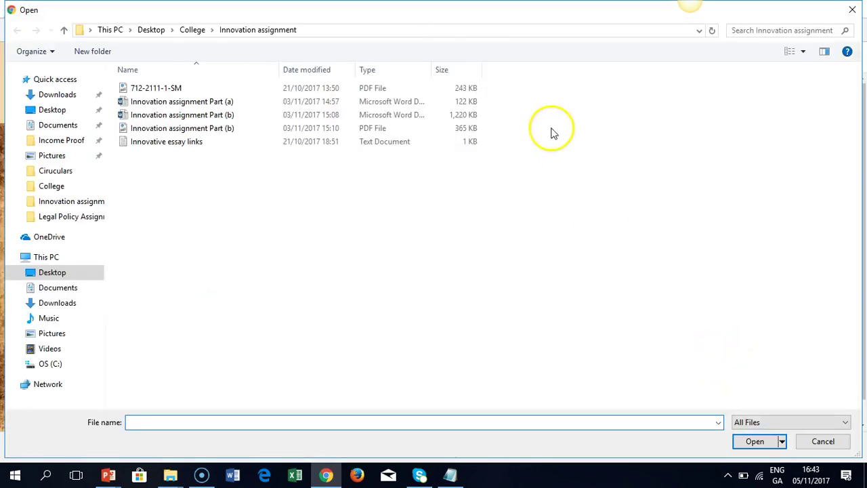
click(63, 110)
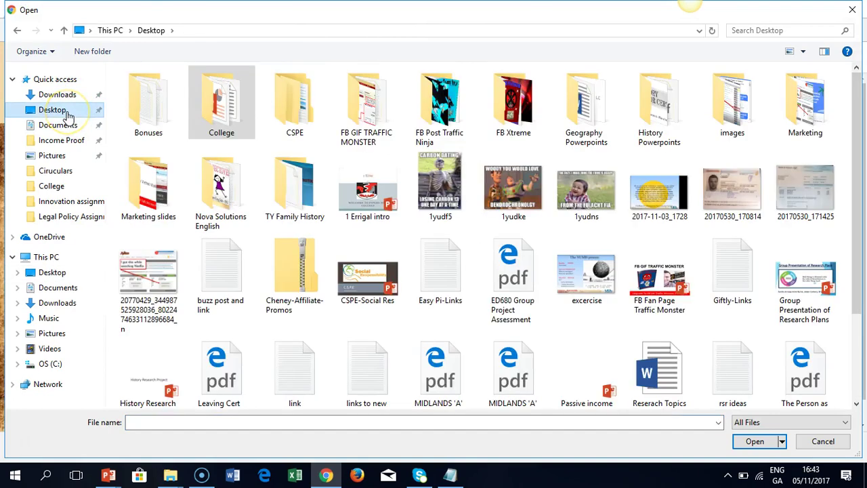
click(582, 196)
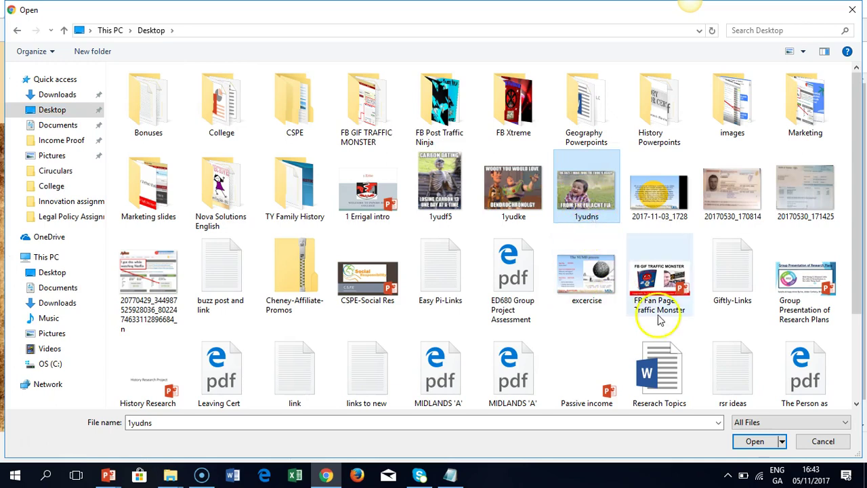
click(742, 442)
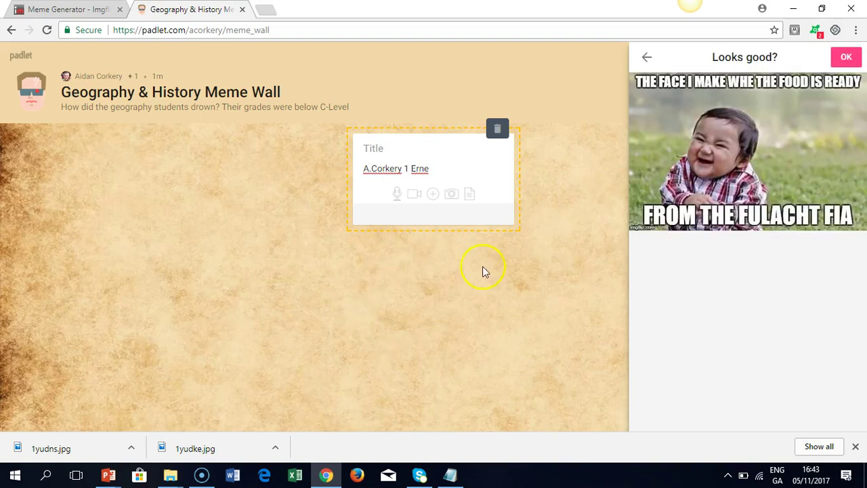
click(848, 59)
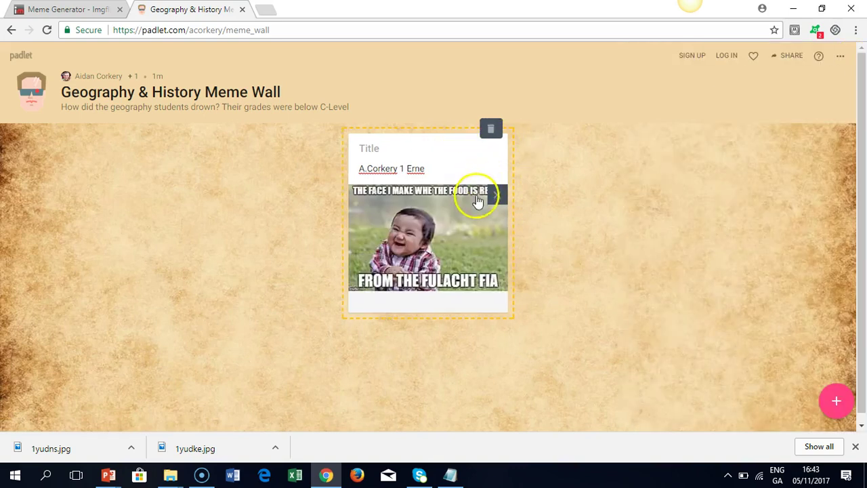
- Title the meme post "Fulacht Fia" and finish editing it so it is posted on the wall
click(376, 150)
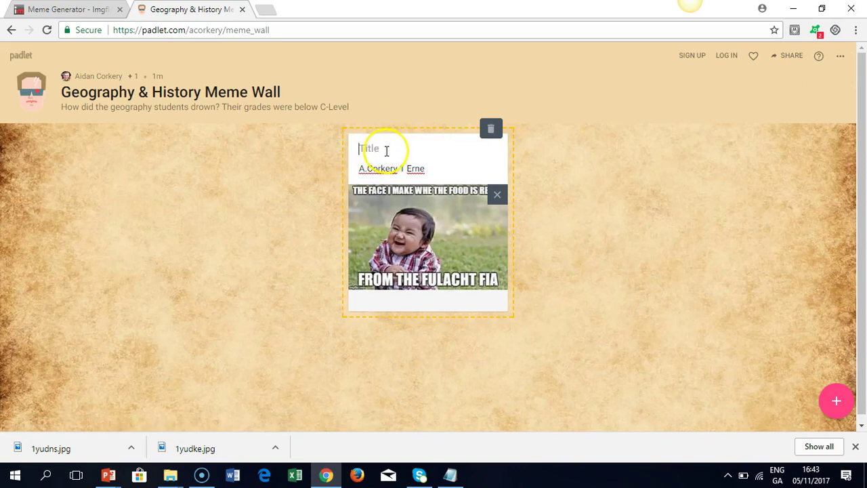
text(F)
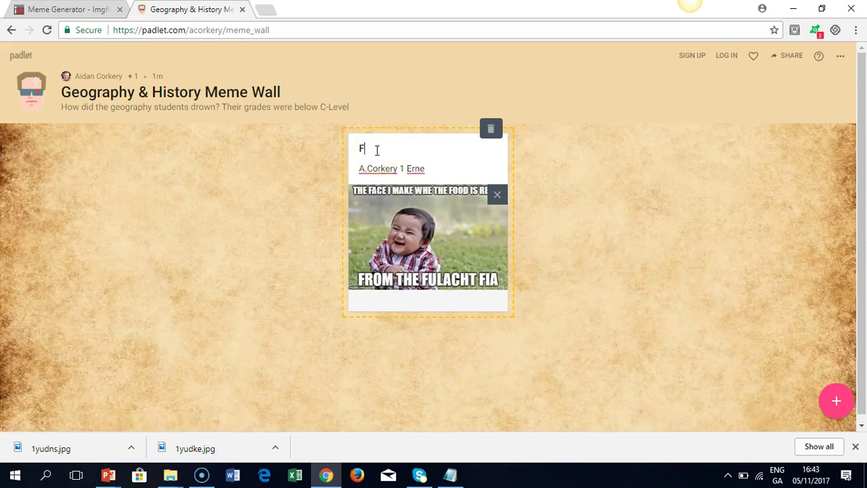
text(ulacht Fia)
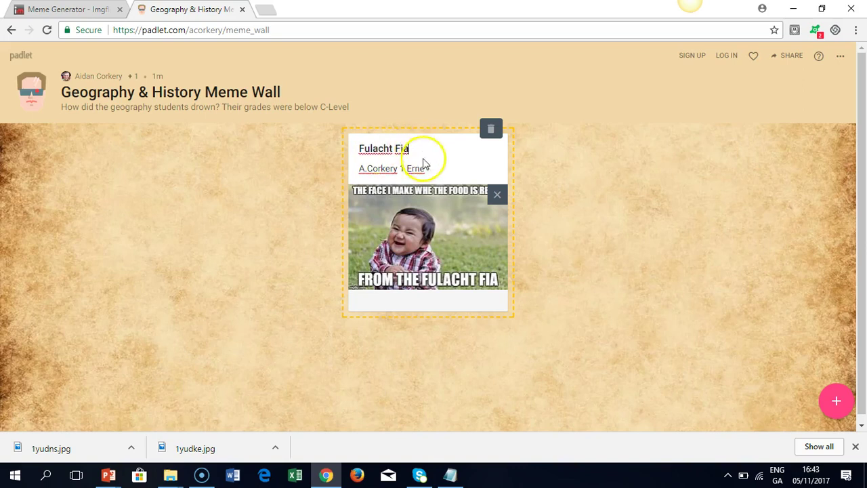
drag(349, 179, 214, 261)
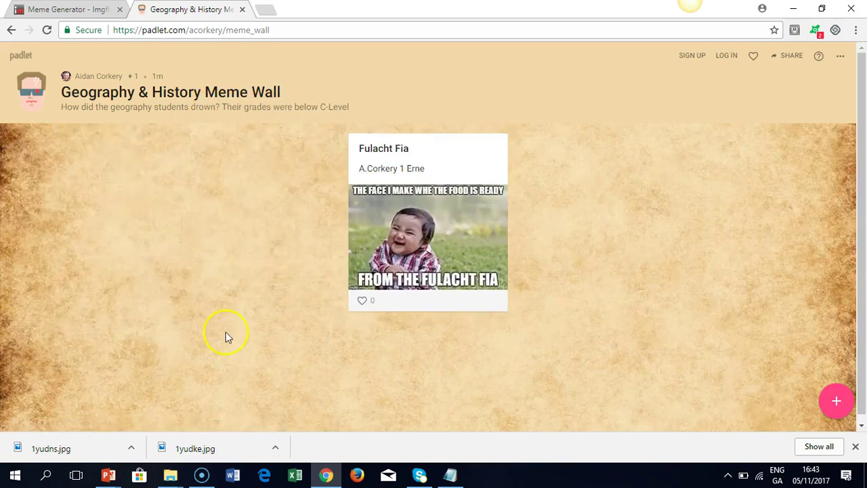
mouse_move(393, 244)
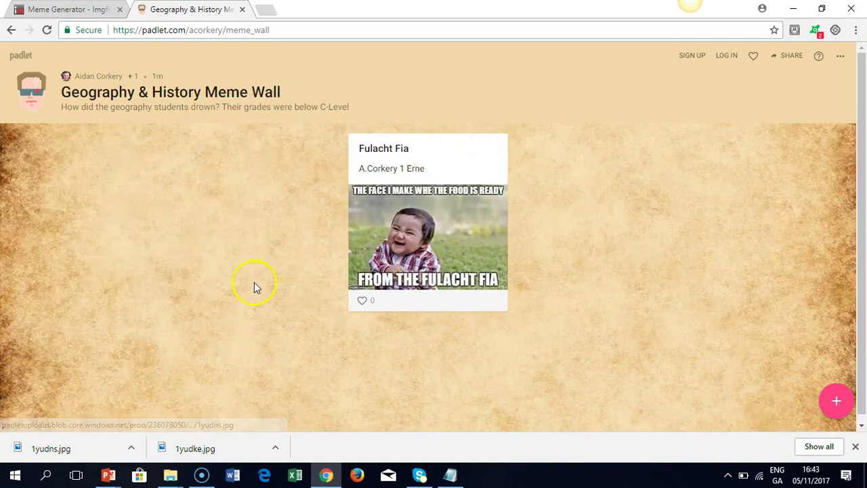
- Add a post titled "Carbon Dating" to the meme wall, with the author's name followed by "1 Erne" as its text
click(835, 401)
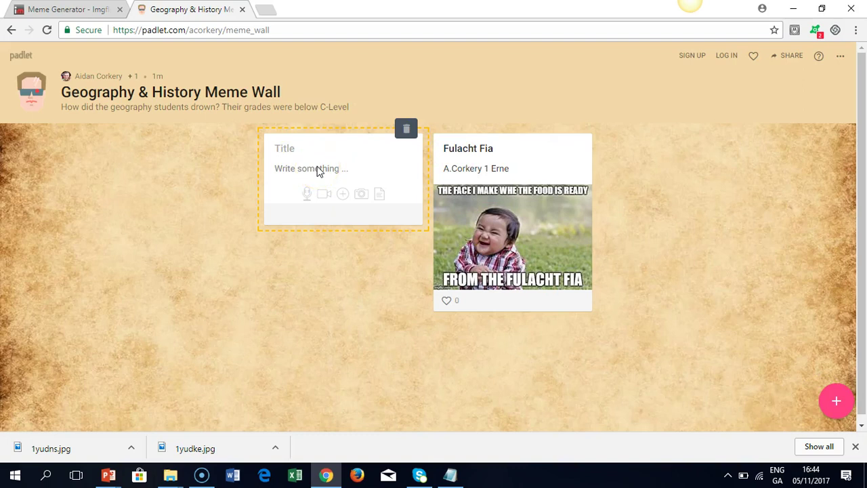
text(Carbon Dating)
click(313, 170)
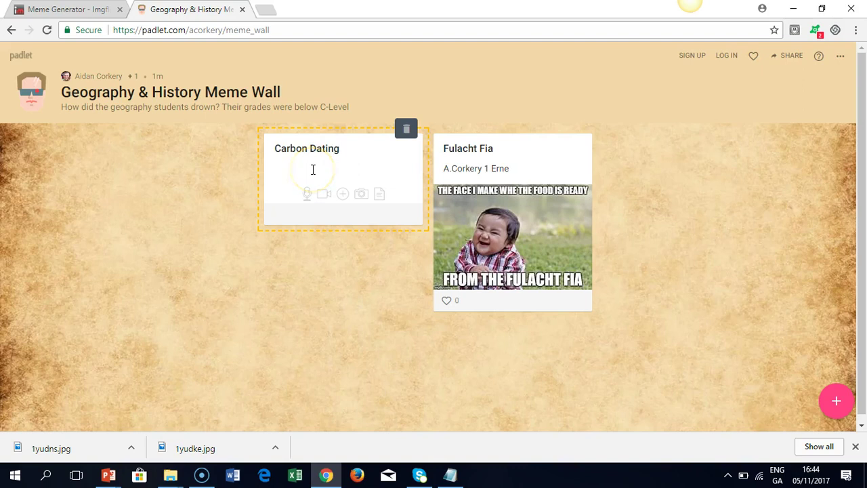
text(A.Croelry)
key(BackSpace)
key(BackSpace)
key(BackSpace)
text(orkery 1 Erne)
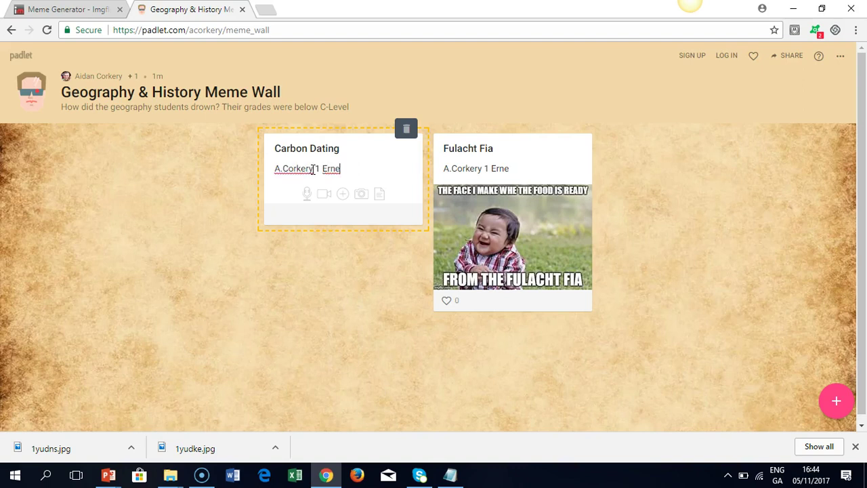
- Attach the image 1yudf5 from the Desktop to the Carbon Dating post and accept its preview
click(360, 195)
click(759, 354)
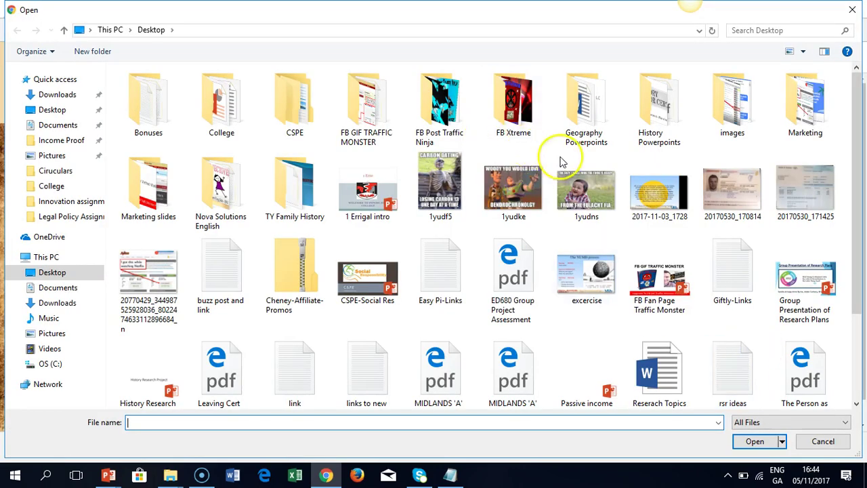
click(440, 179)
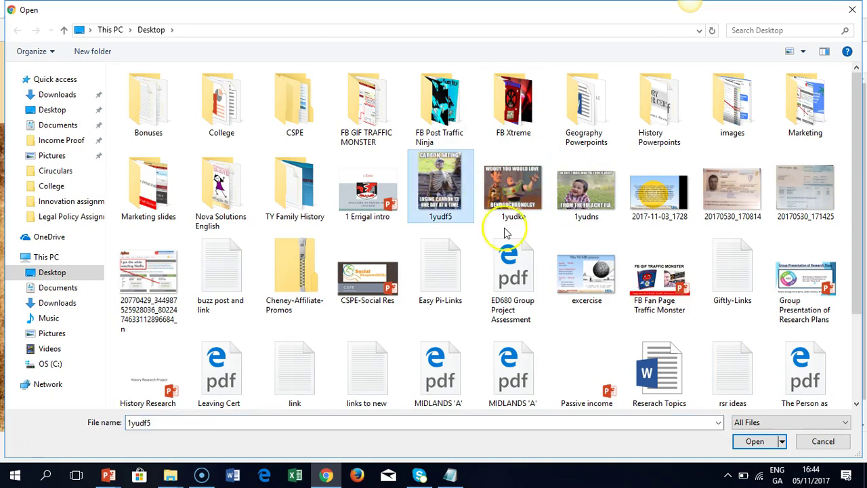
click(754, 441)
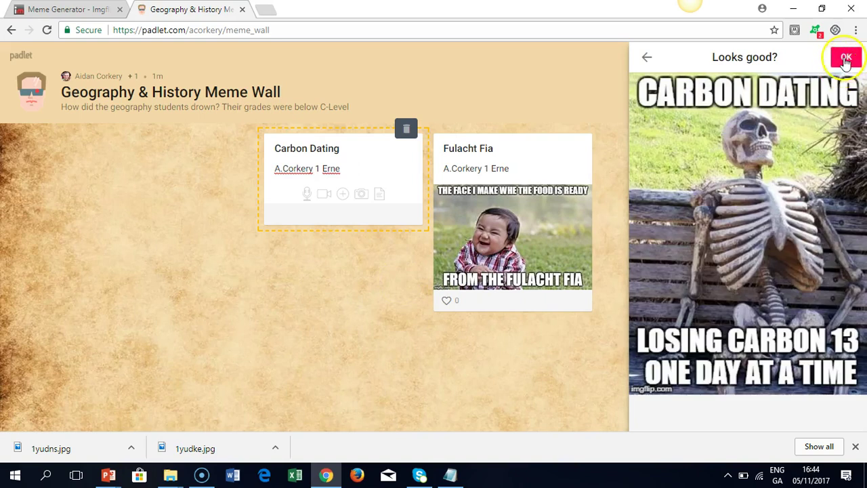
click(846, 60)
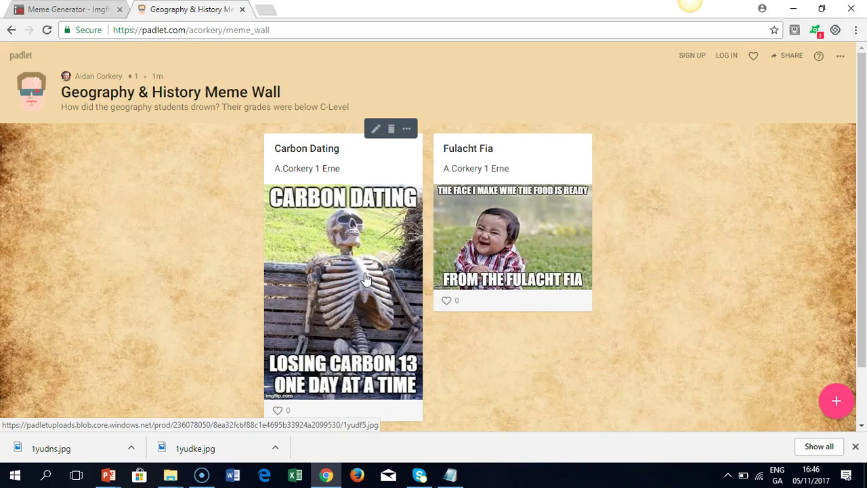
click(259, 244)
click(130, 257)
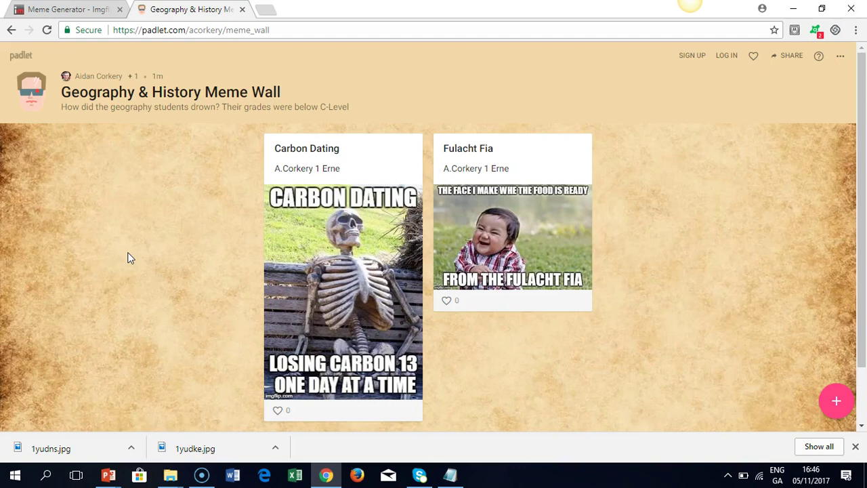
click(61, 356)
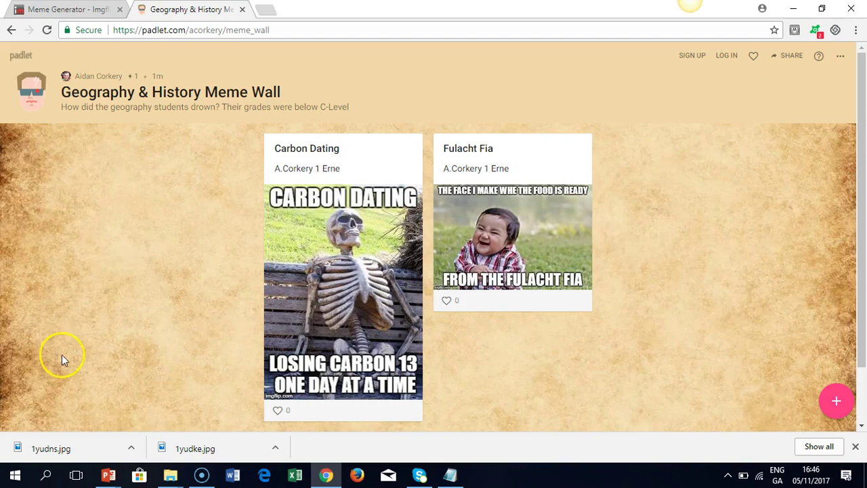